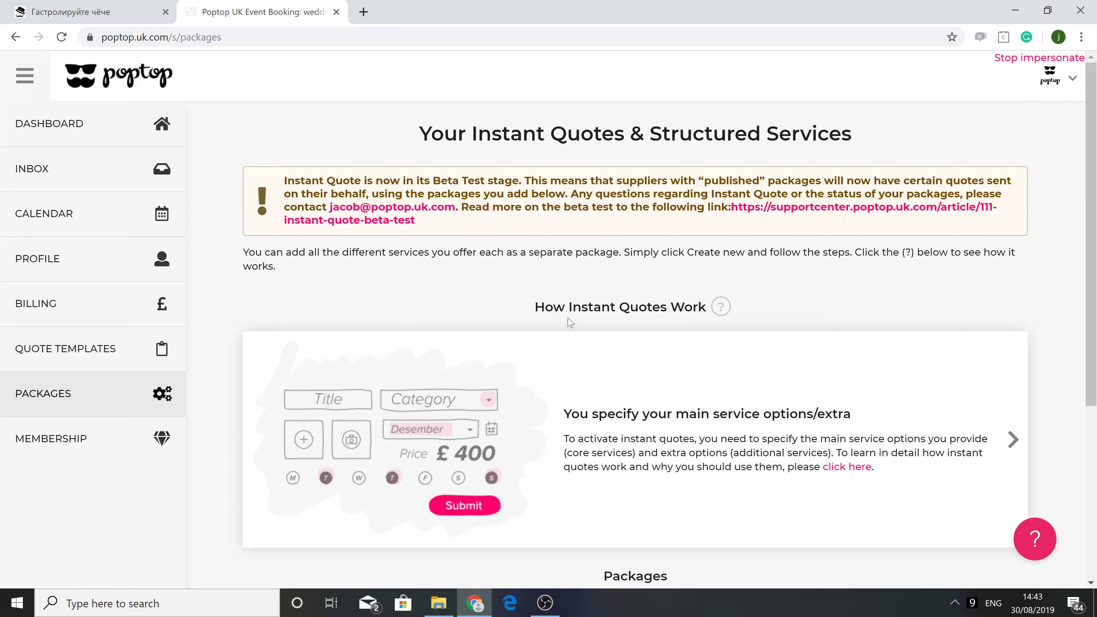
Create a new package titled "3 Piece Band - 2 x 45 Minute Sets"
scroll(565, 322, "down", 6)
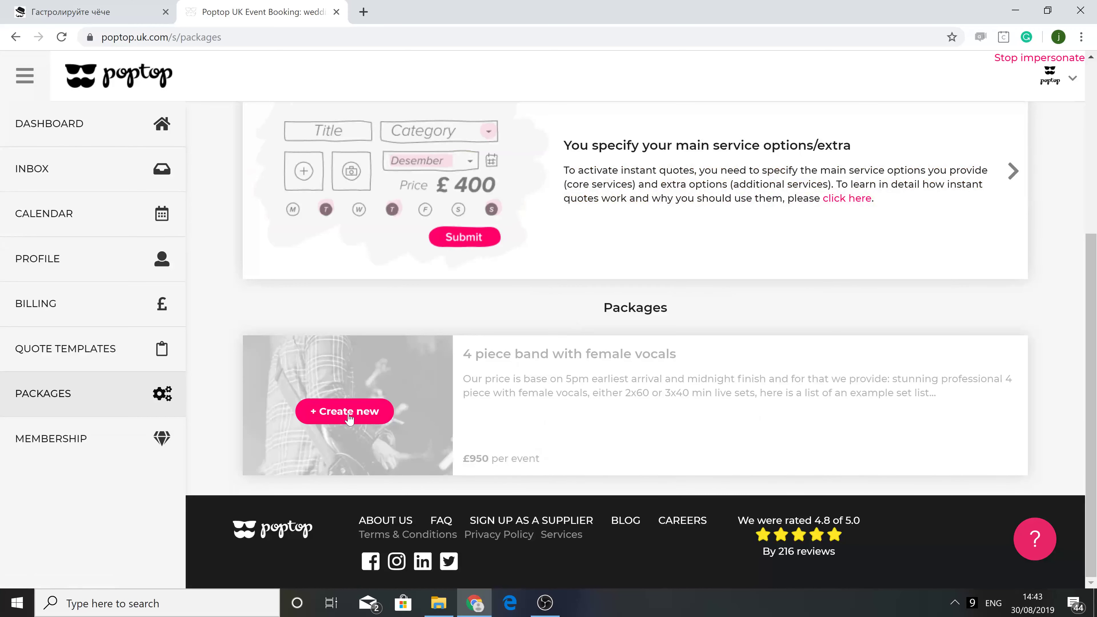
left_click(348, 414)
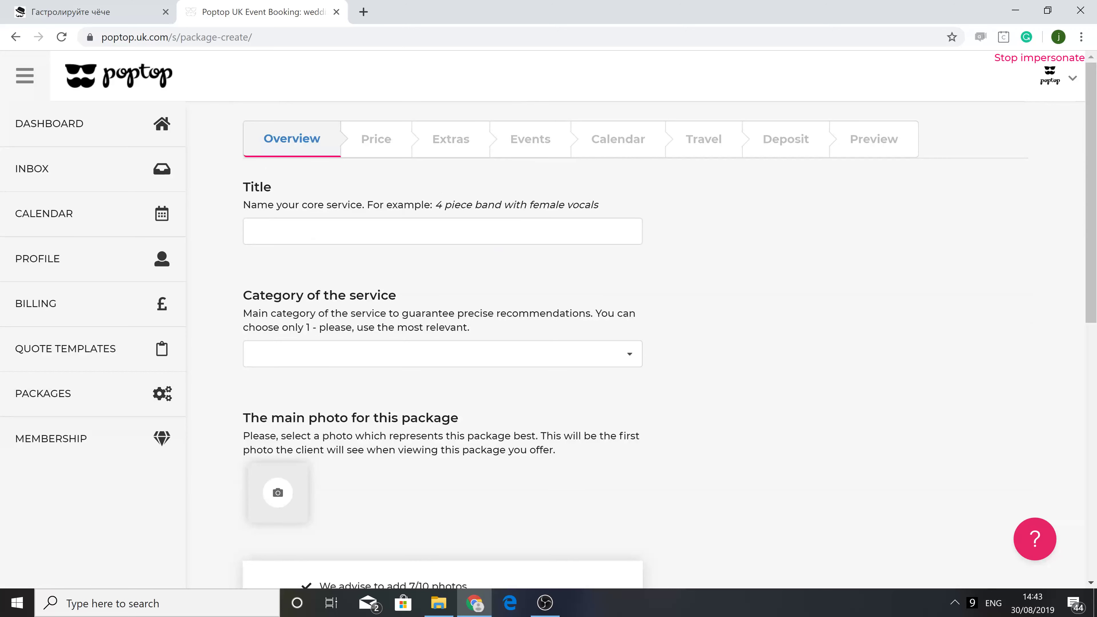
left_click(313, 237)
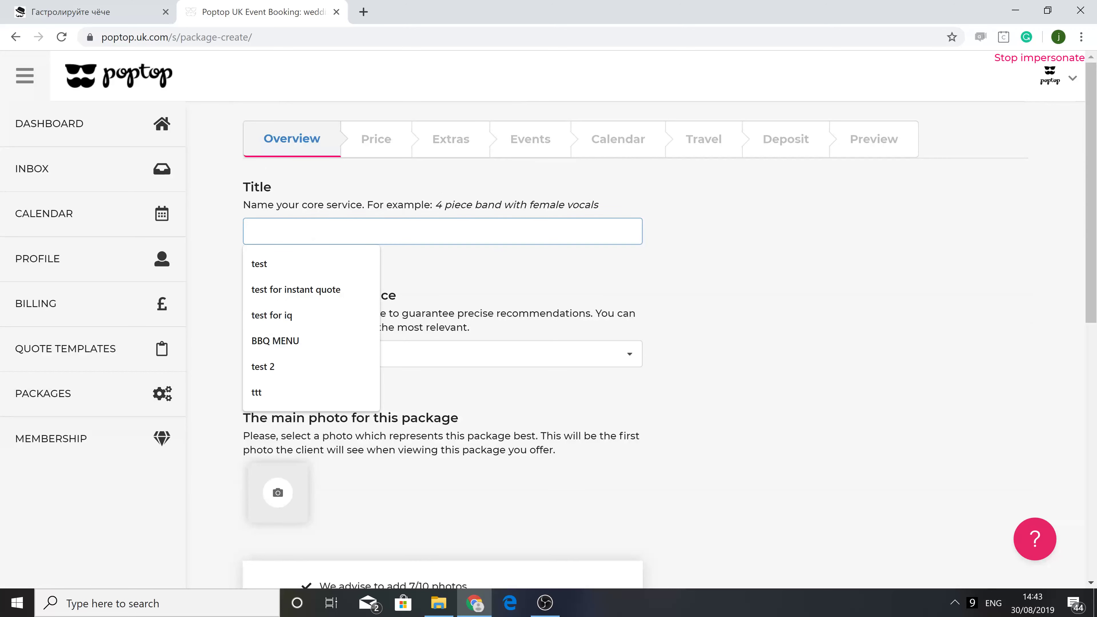
type("3 ")
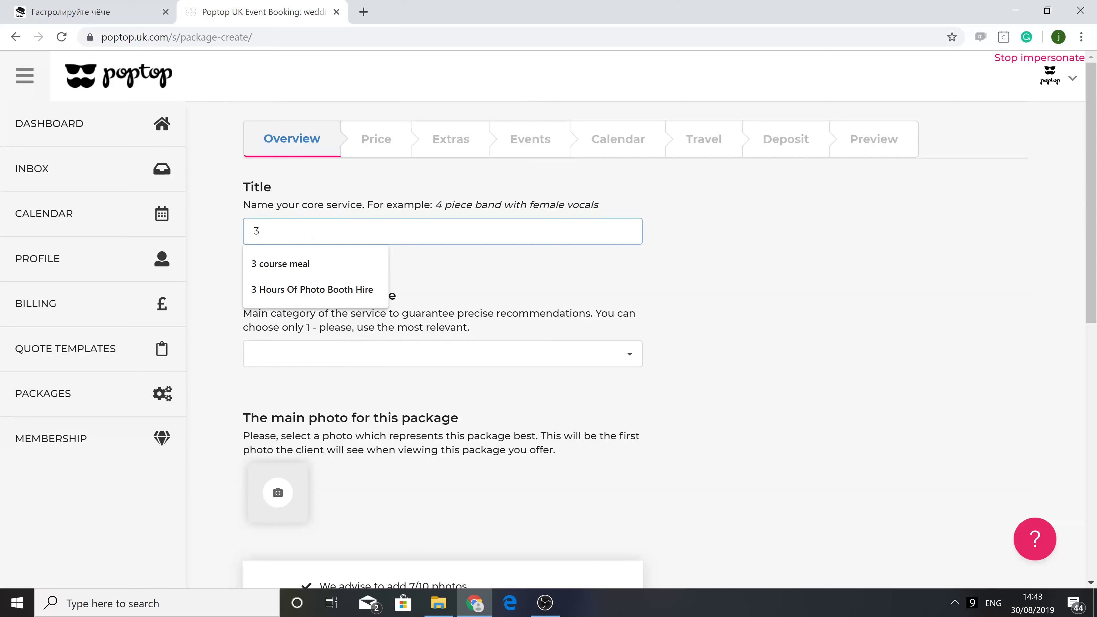
type("Piece ba")
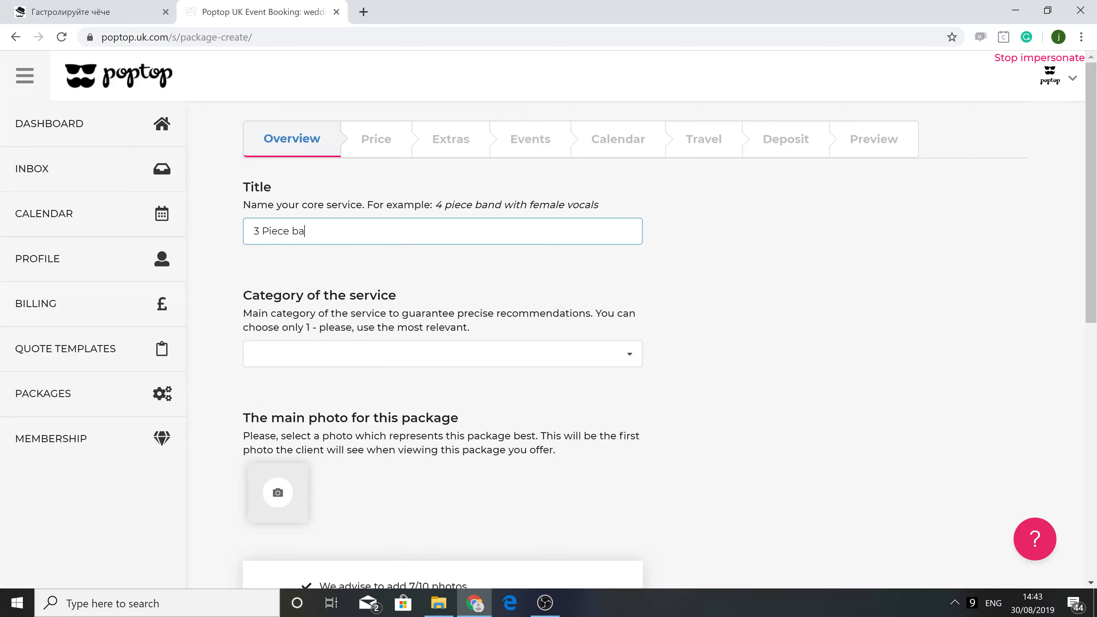
type("nd - 2 x 45 Minute Sets")
key("Left")
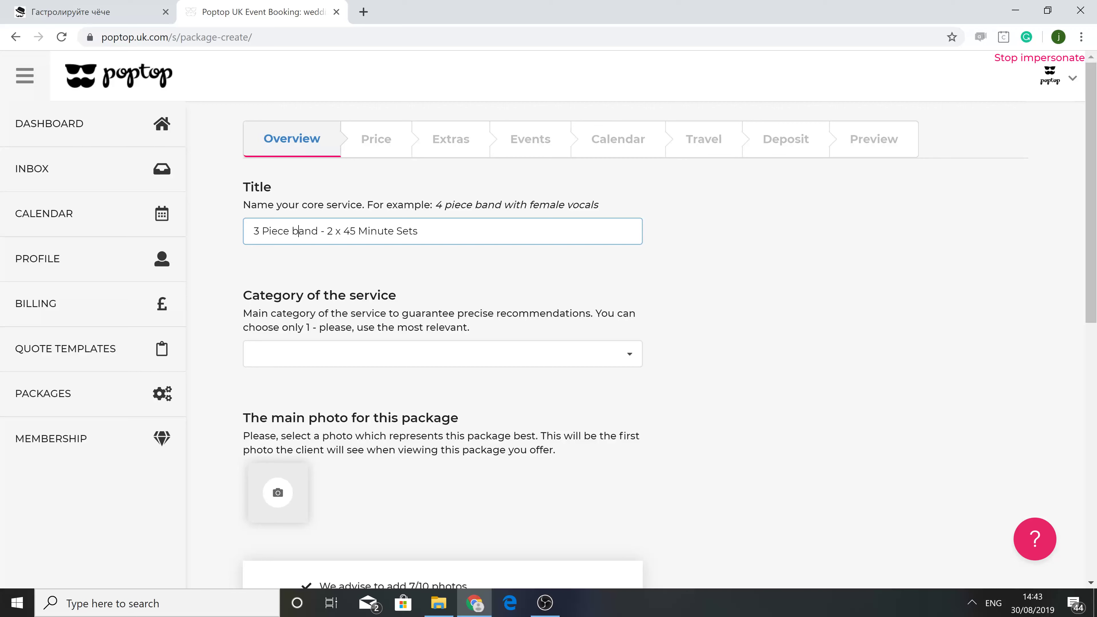
key("BackSpace")
type("B")
Set the service category to Live music band with the subcategories Jazz Band and Acoustic Band
left_click(369, 353)
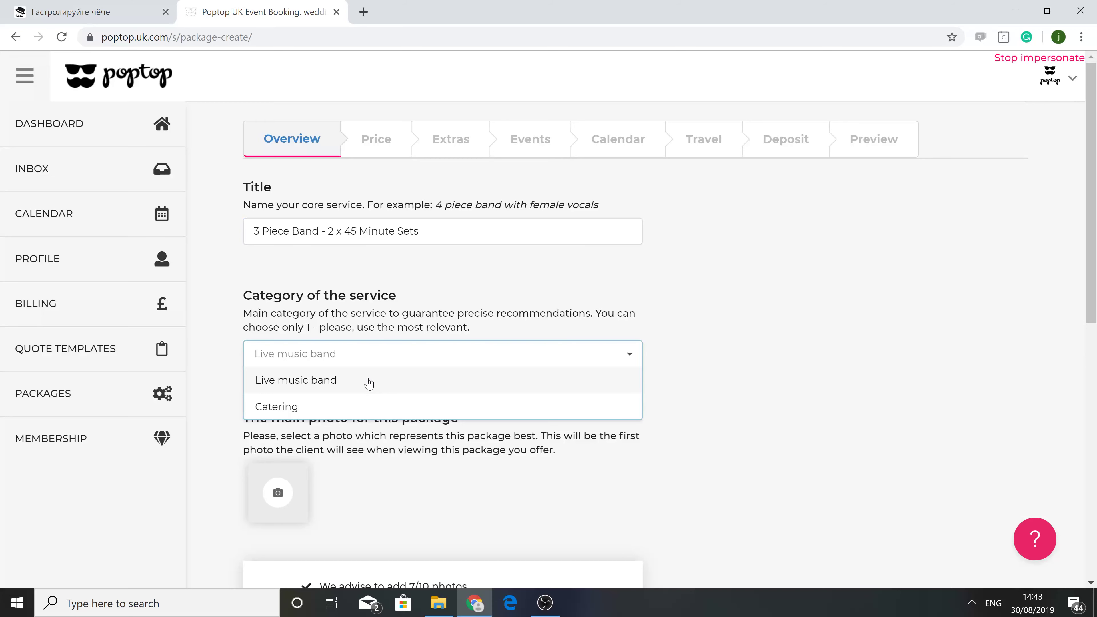
left_click(370, 380)
scroll(384, 382, "down", 10)
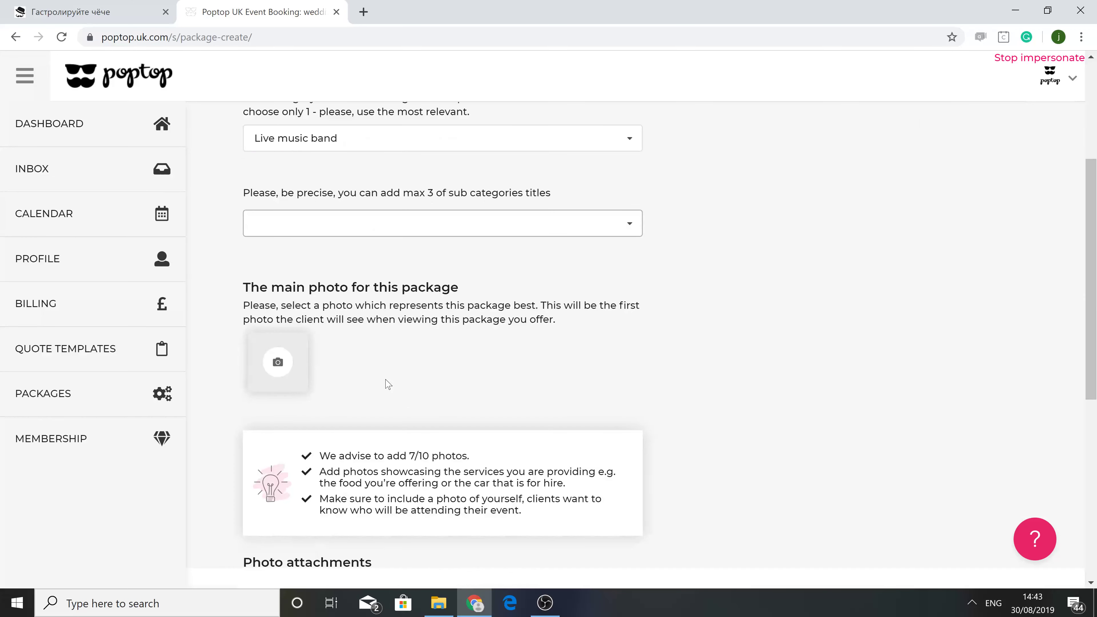
scroll(325, 265, "down", 2)
scroll(414, 269, "up", 5)
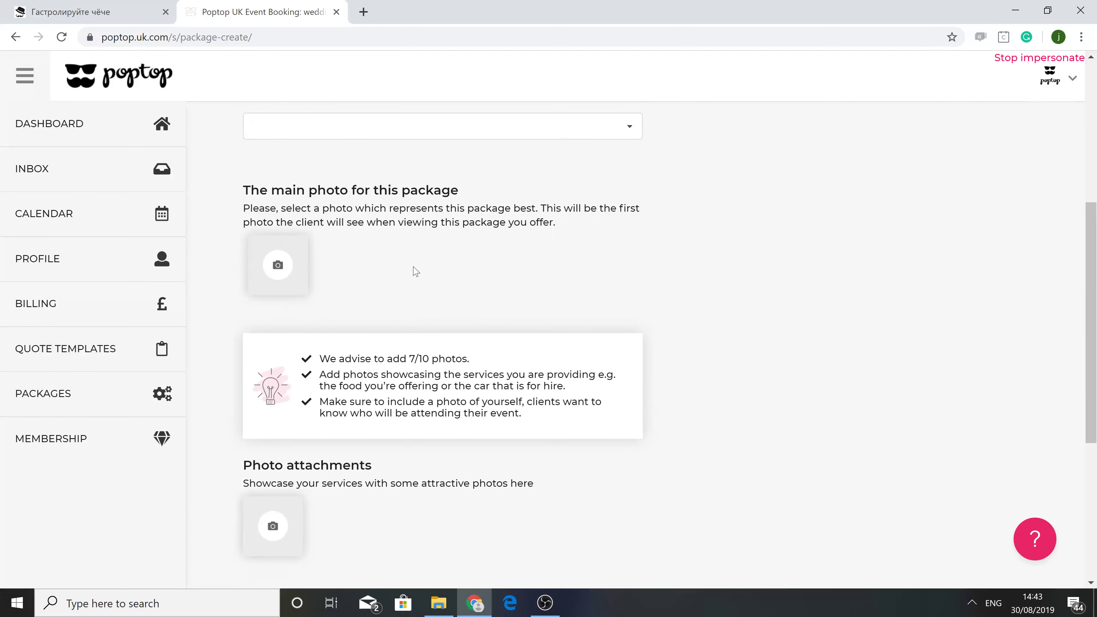
scroll(414, 268, "up", 5)
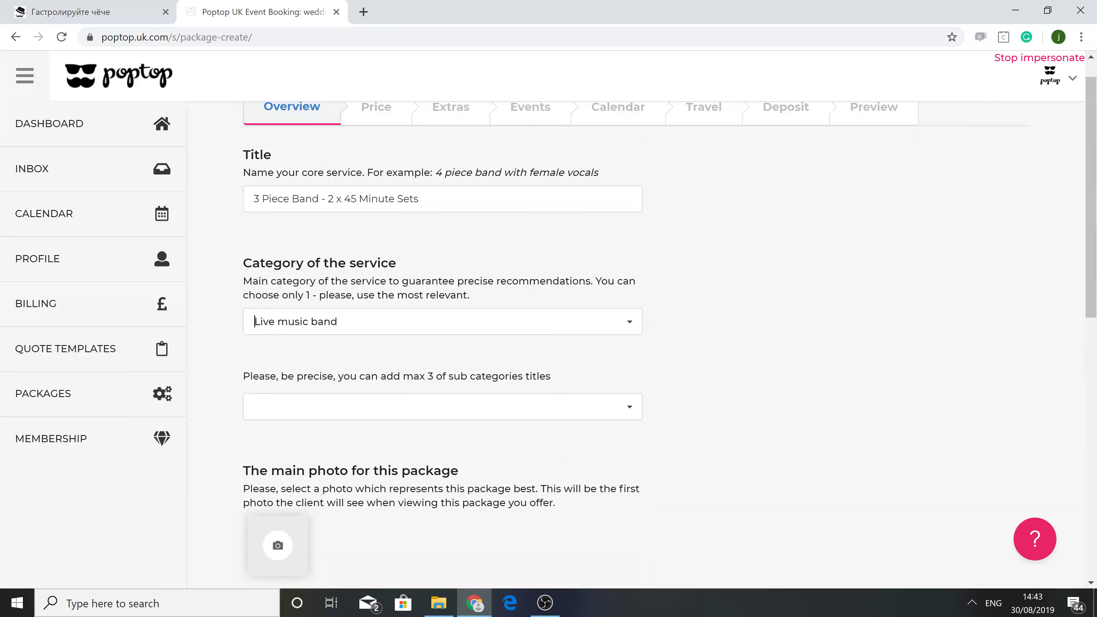
left_click(404, 426)
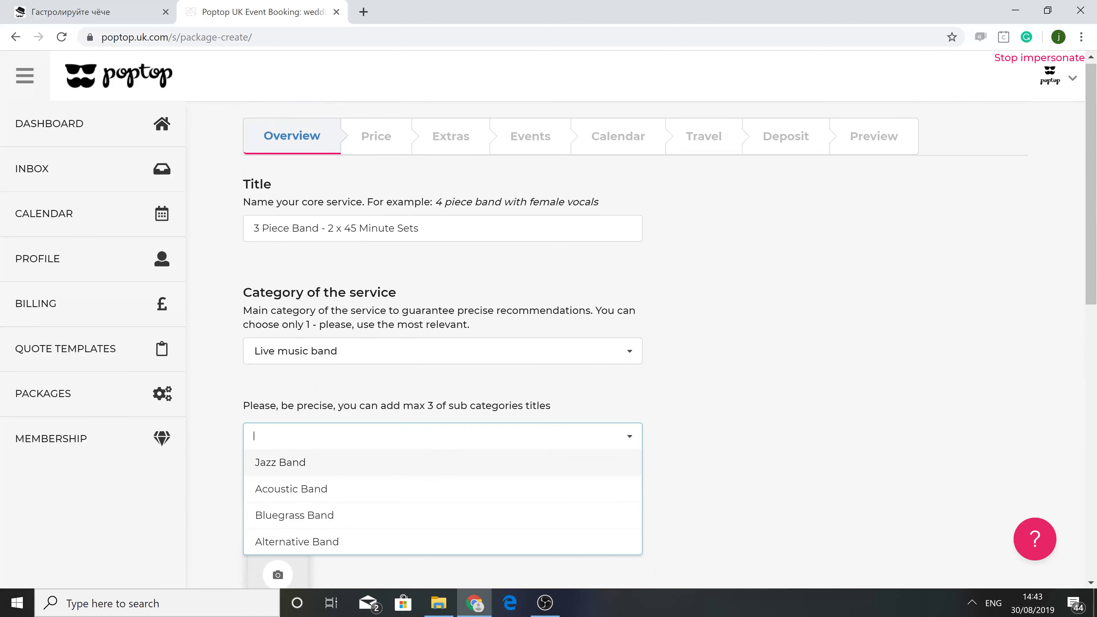
left_click(388, 462)
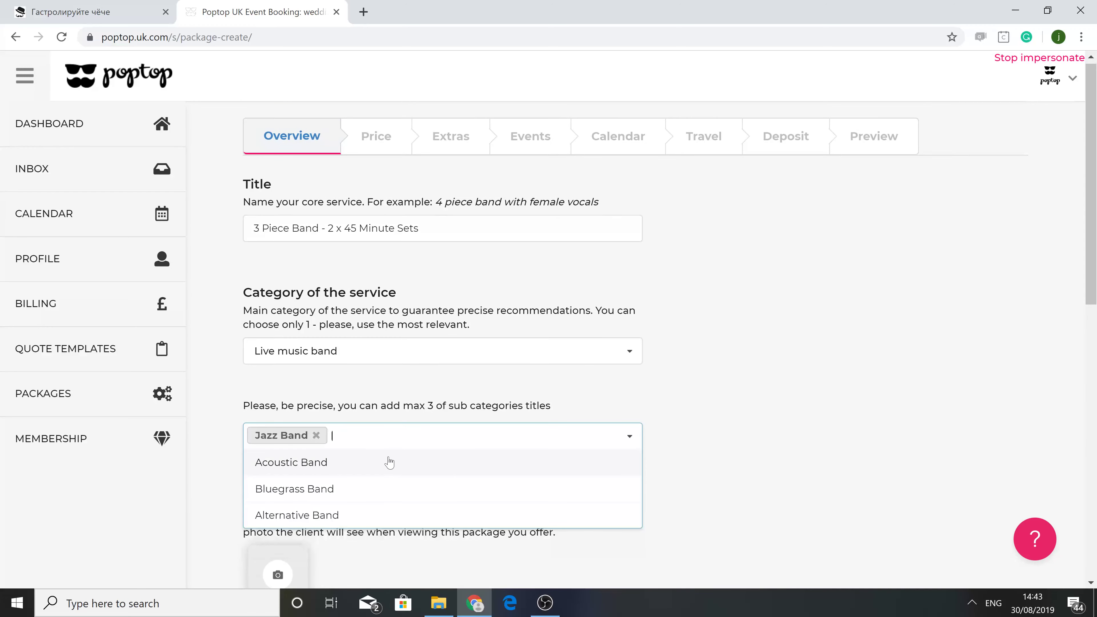
left_click(386, 462)
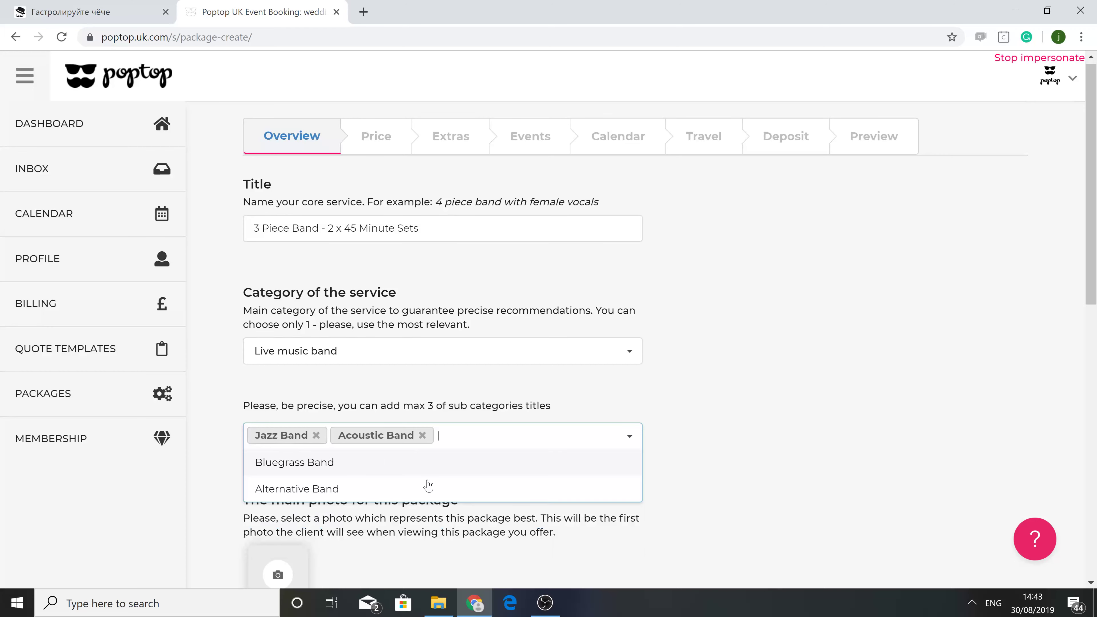
left_click(726, 486)
Choose the cartoon face with glasses from the existing images as the package's main photo
scroll(536, 496, "down", 6)
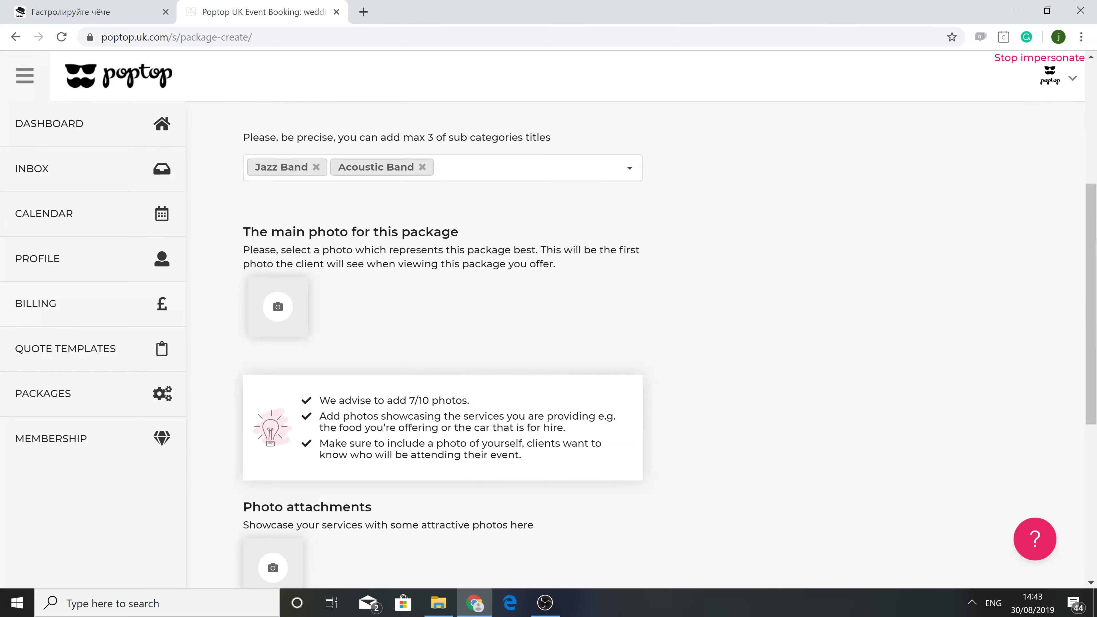
left_click(285, 269)
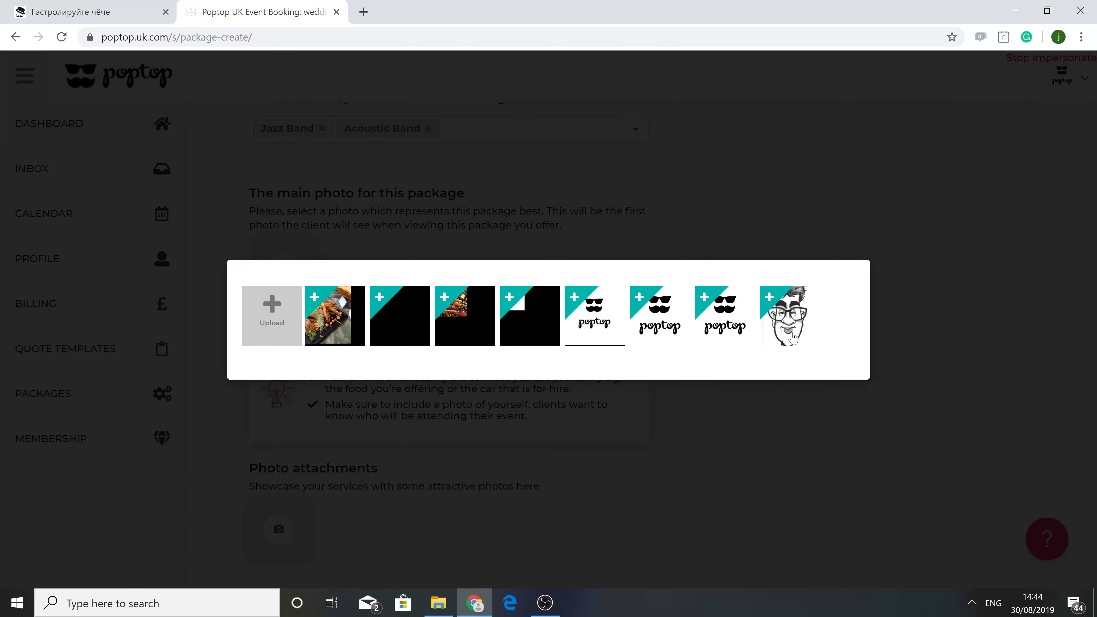
left_click(784, 346)
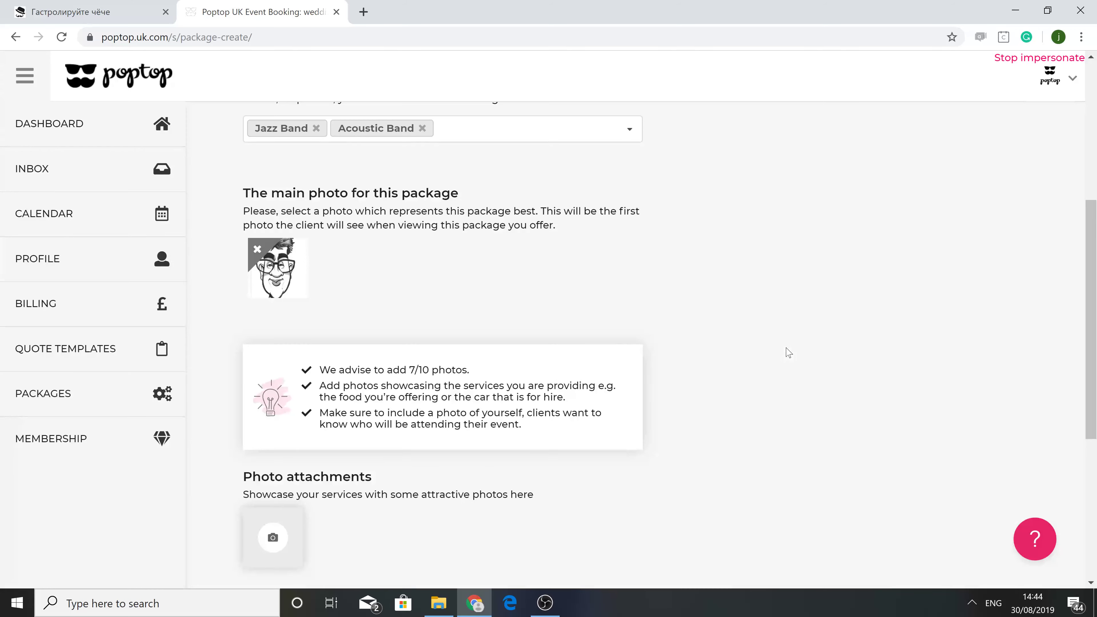
Attach the three poptop logo images as the package's photo attachments
scroll(454, 348, "down", 5)
scroll(455, 348, "down", 2)
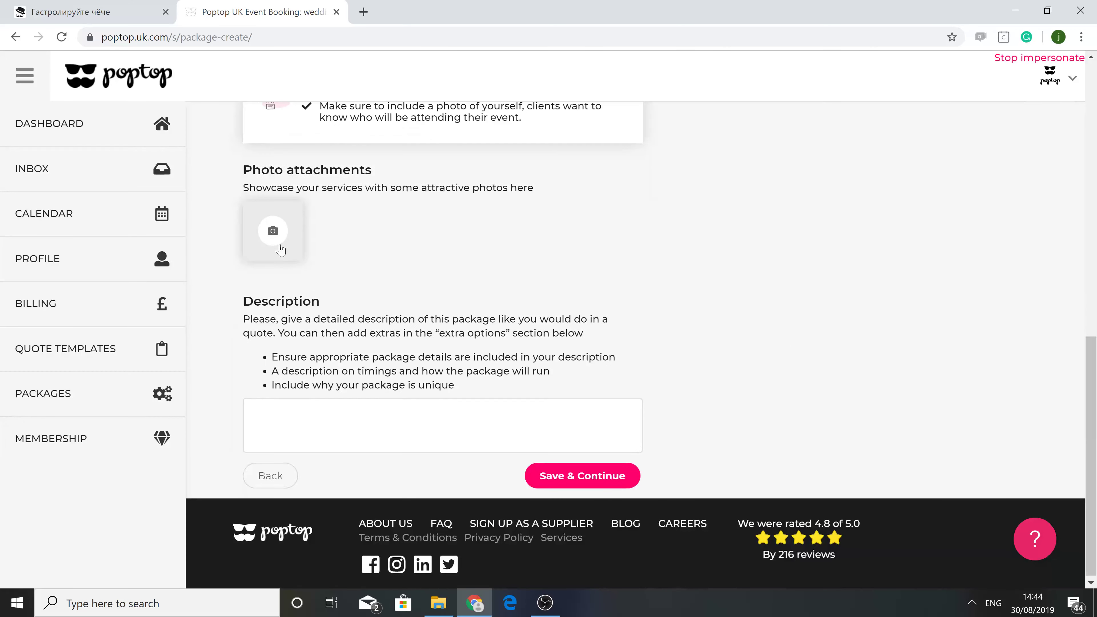
left_click(275, 242)
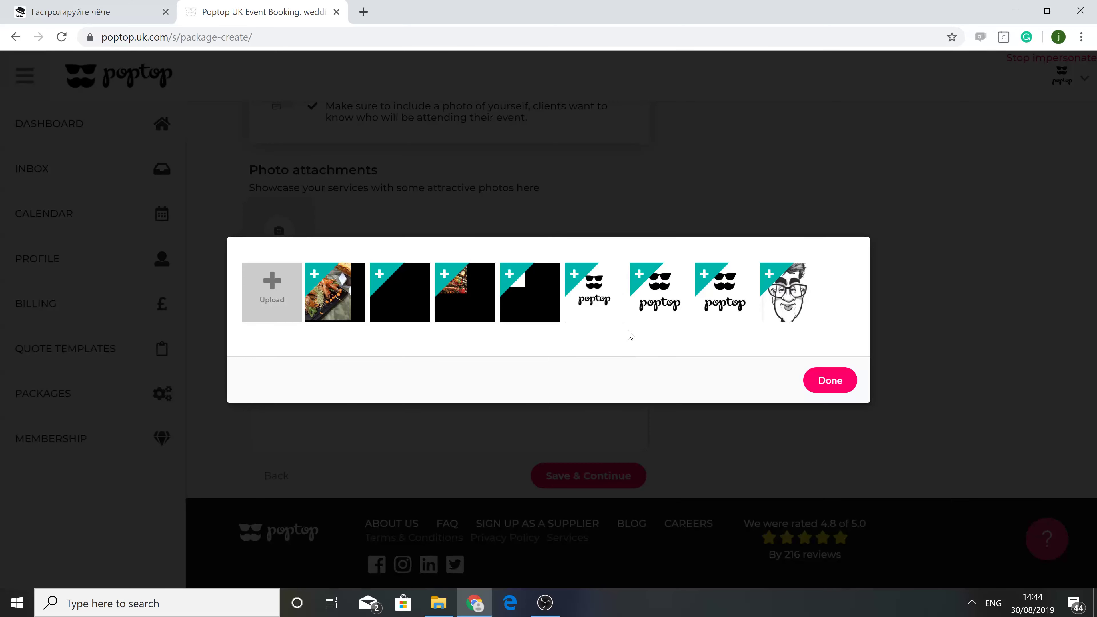
left_click(612, 311)
left_click(679, 311)
left_click(724, 312)
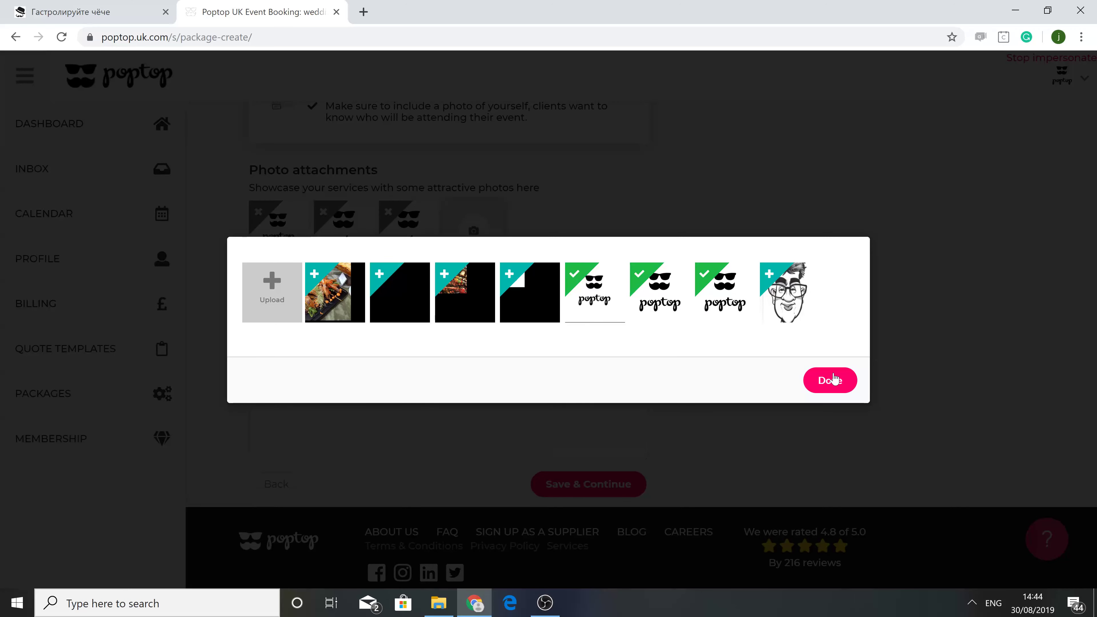
left_click(834, 391)
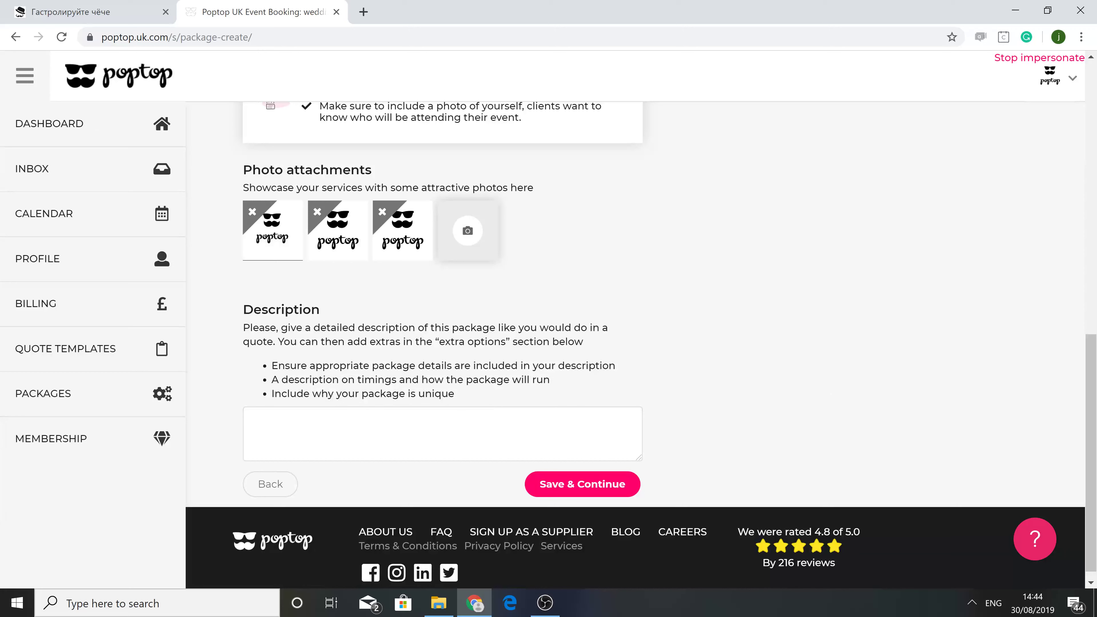
Enter "Test" as the package description and save the overview to continue to pricing
left_click(488, 408)
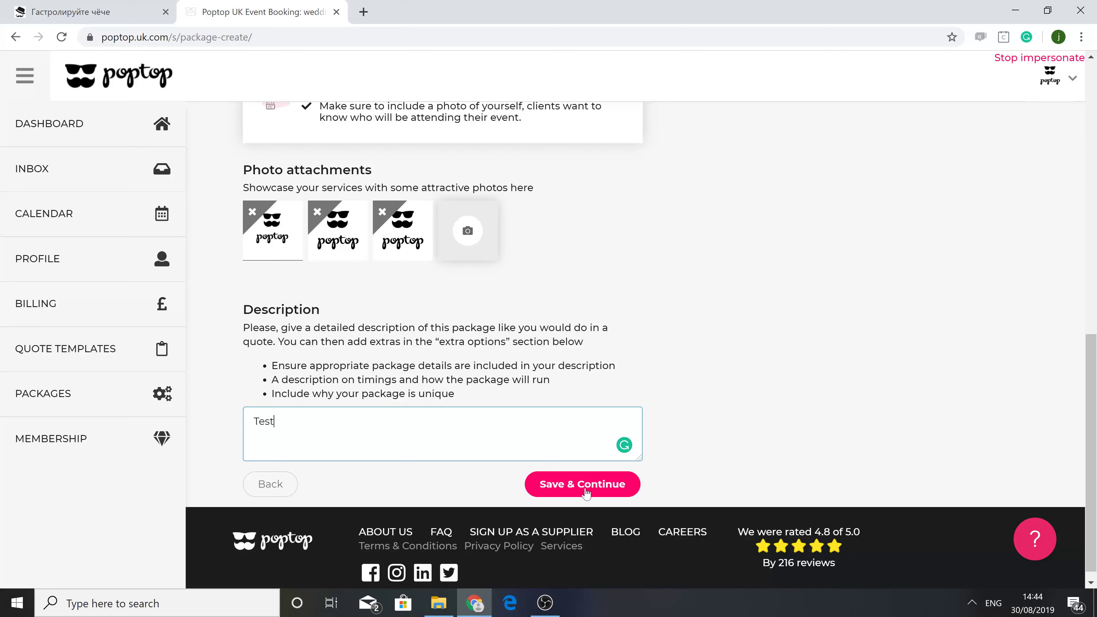
left_click(594, 490)
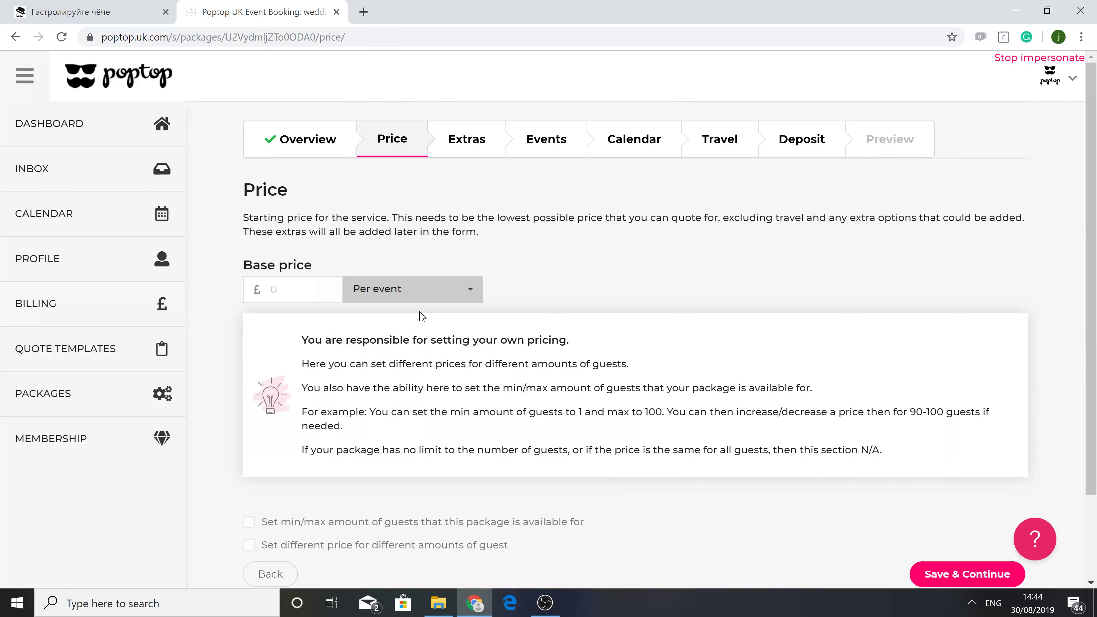
Set the base price to £500 per event
left_click(319, 299)
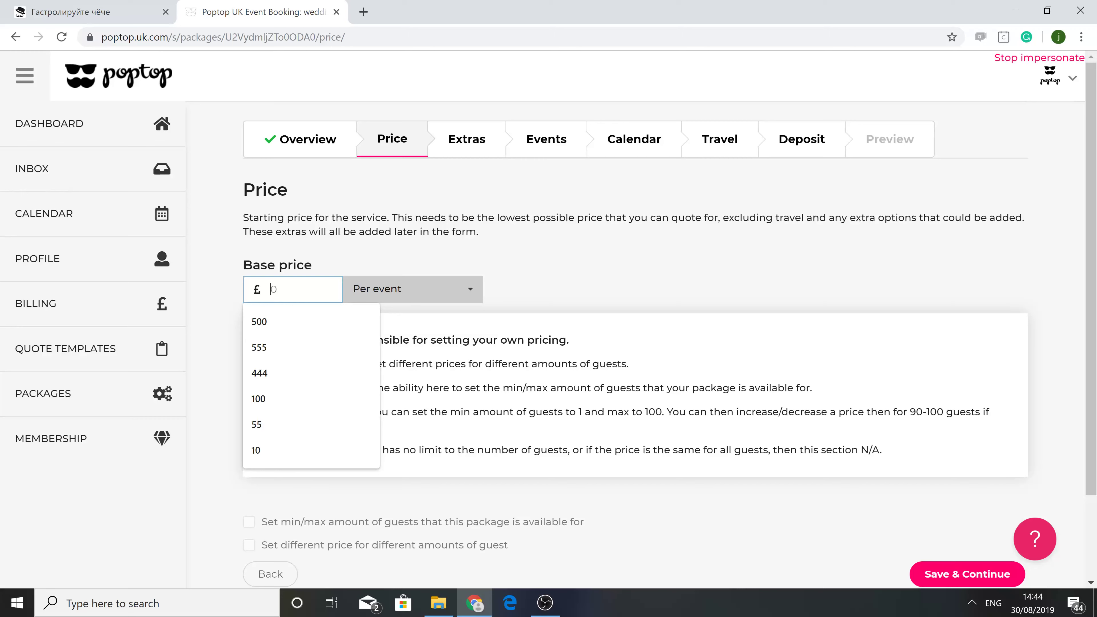
type("500")
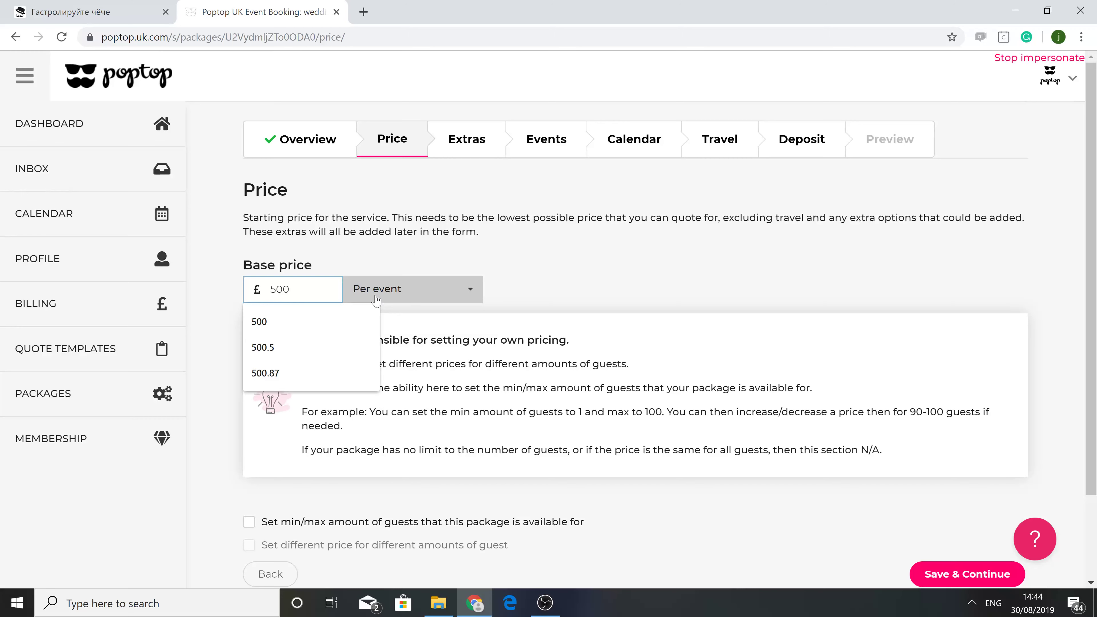
left_click(409, 286)
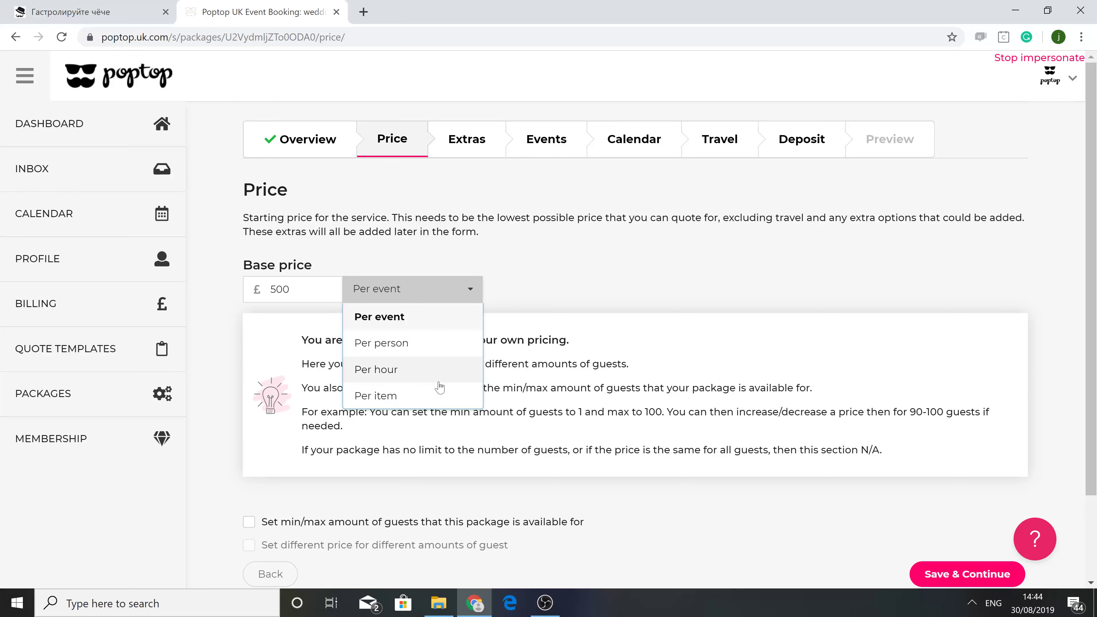
left_click(426, 319)
Limit the package's guest numbers to a minimum of 1 and a maximum of 500
scroll(453, 330, "down", 2)
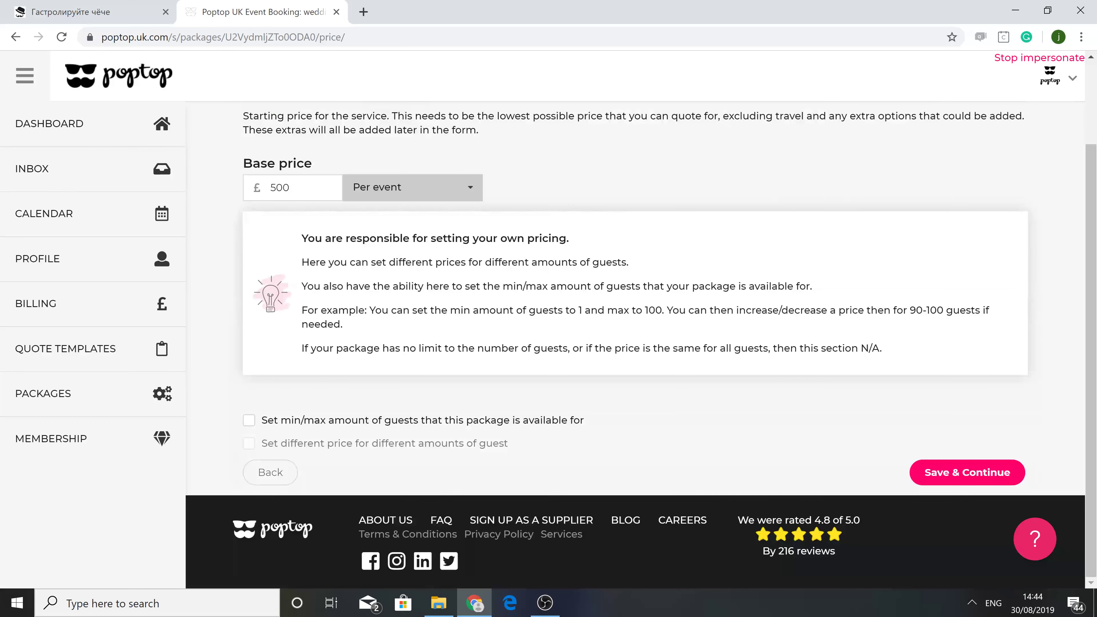
left_click(282, 425)
left_click(302, 449)
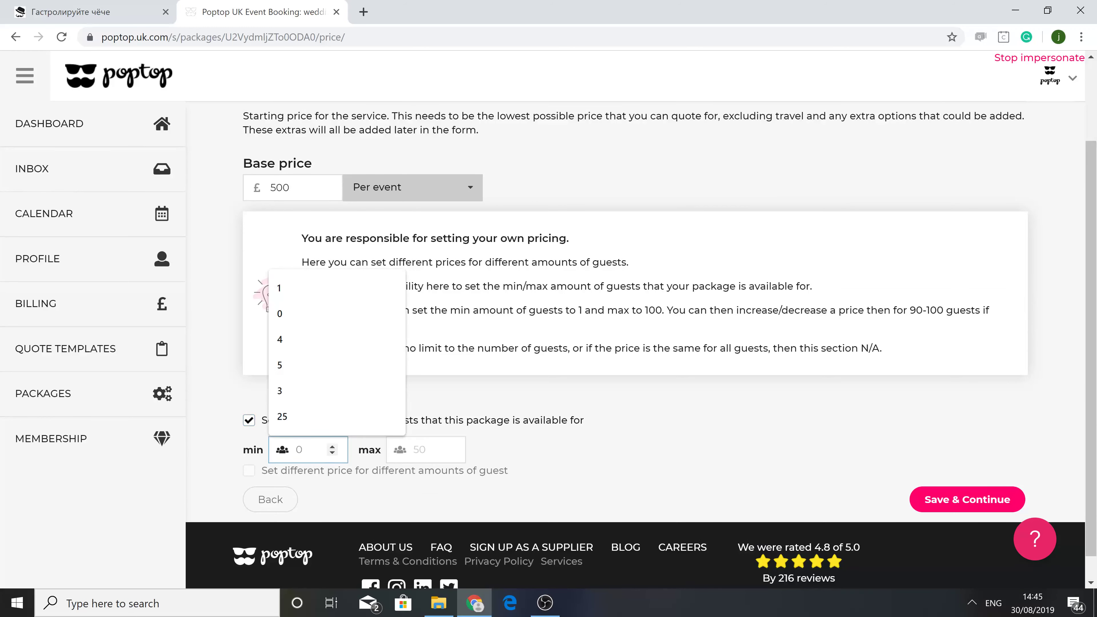
type("1")
left_click(426, 449)
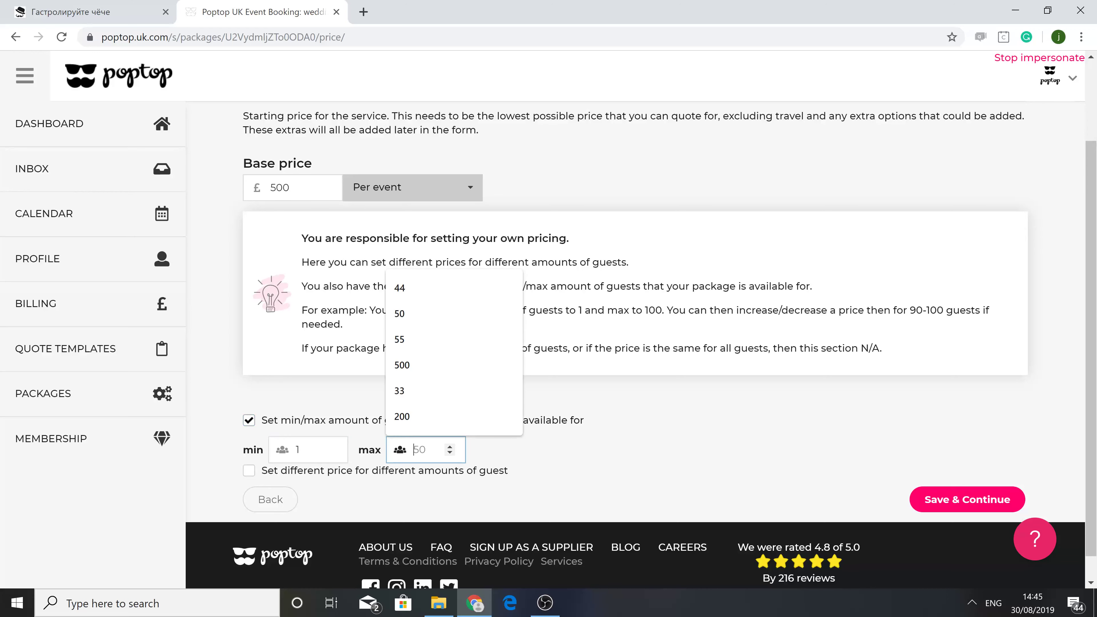
type("500")
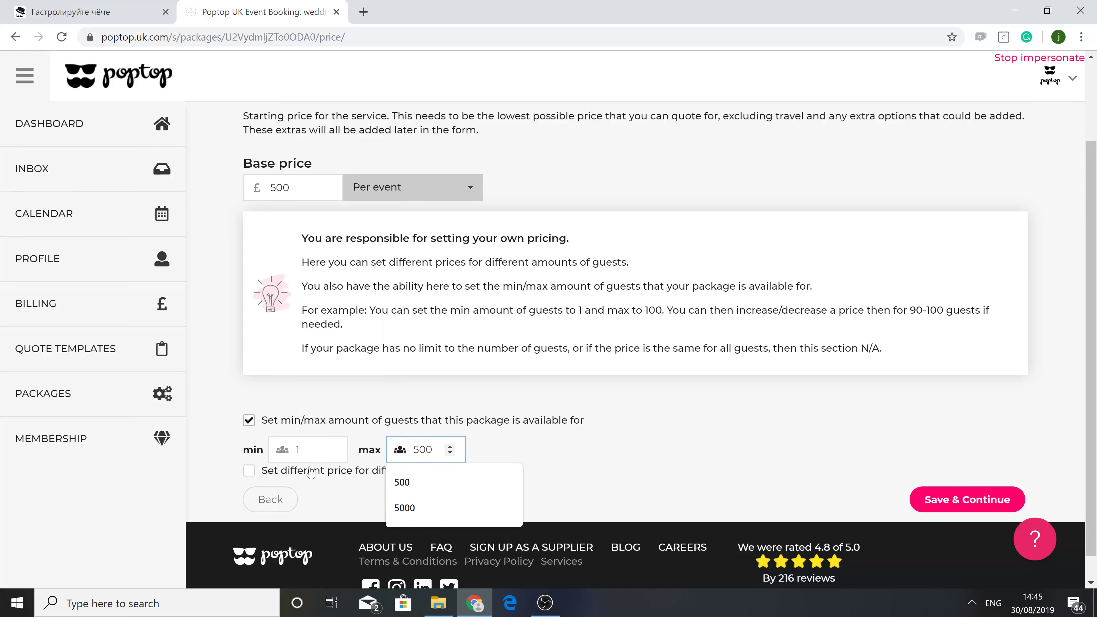
Enable different pricing by guest amount and add a £150 surcharge for 400 to 500 guests
left_click(249, 470)
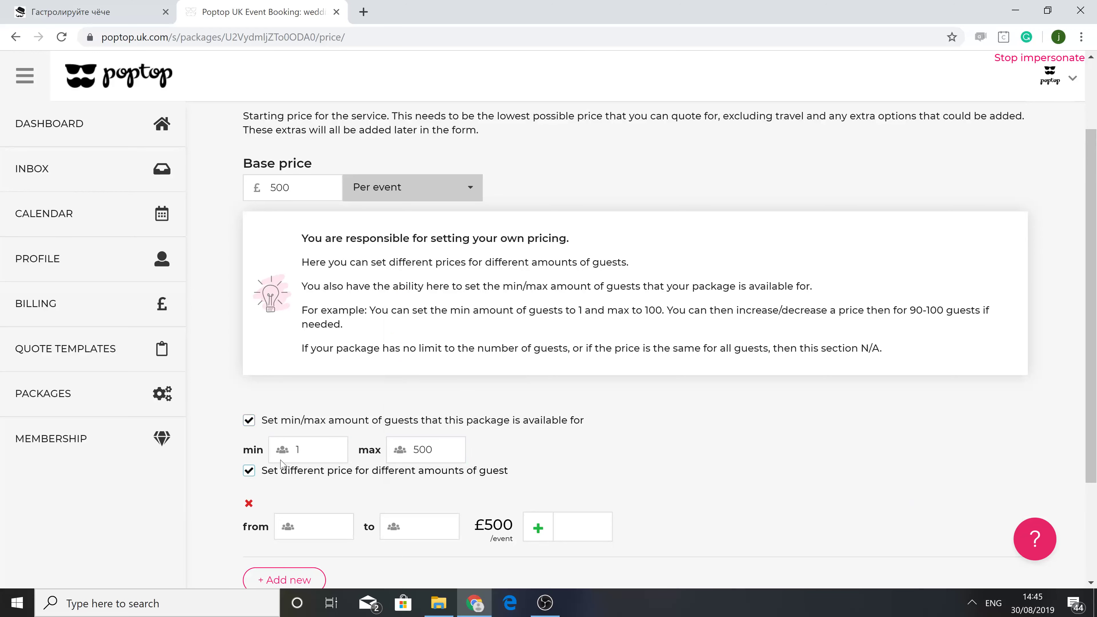
scroll(333, 476, "down", 3)
left_click(314, 383)
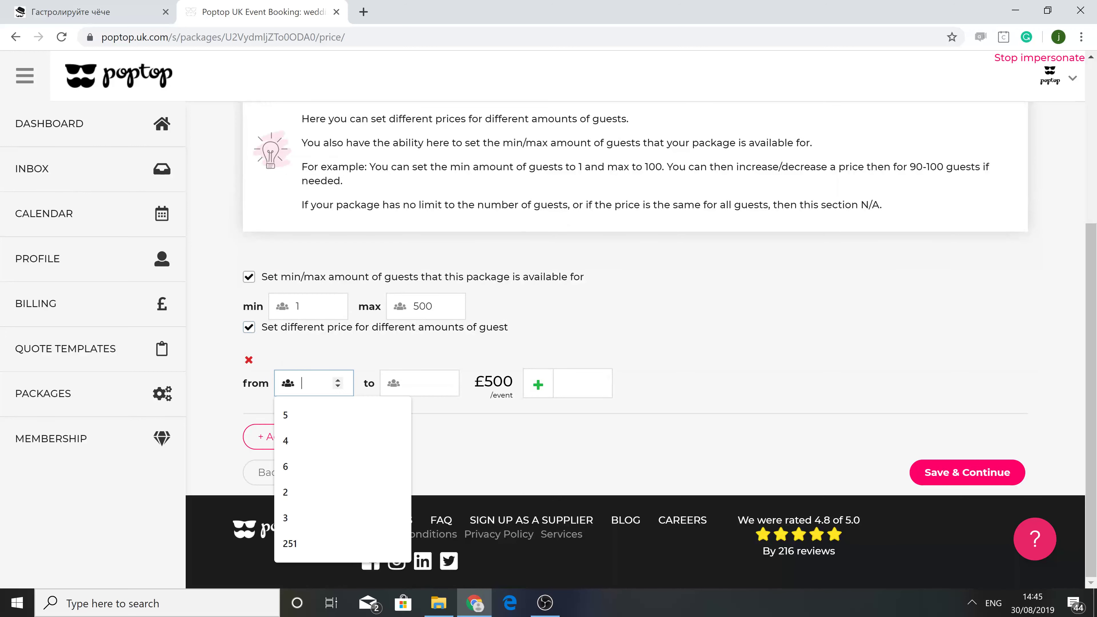
type("400")
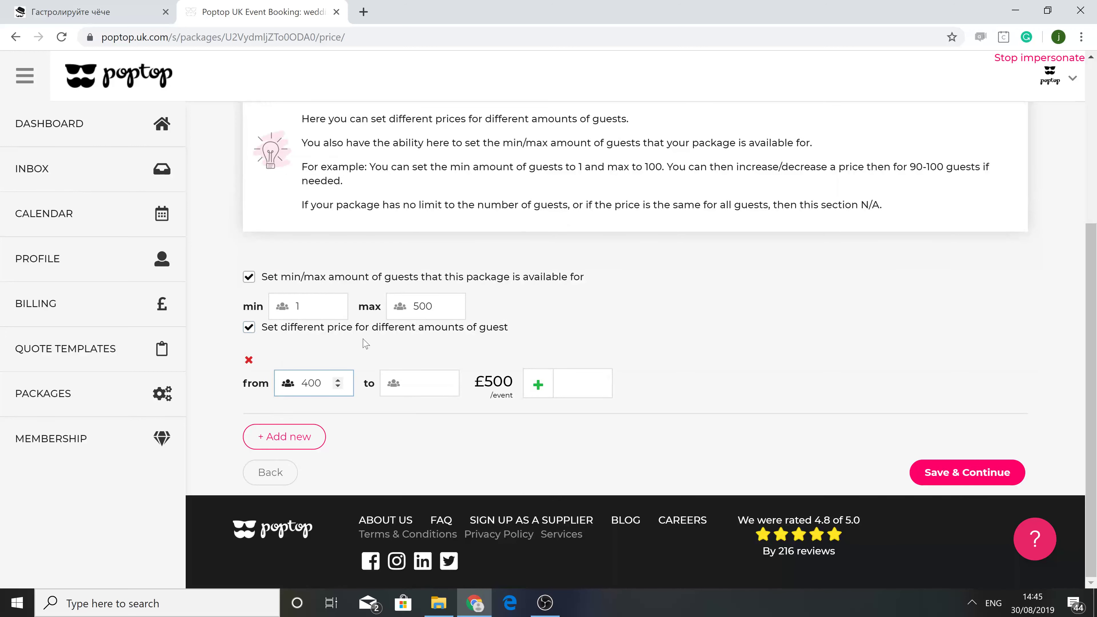
left_click(449, 384)
type("500")
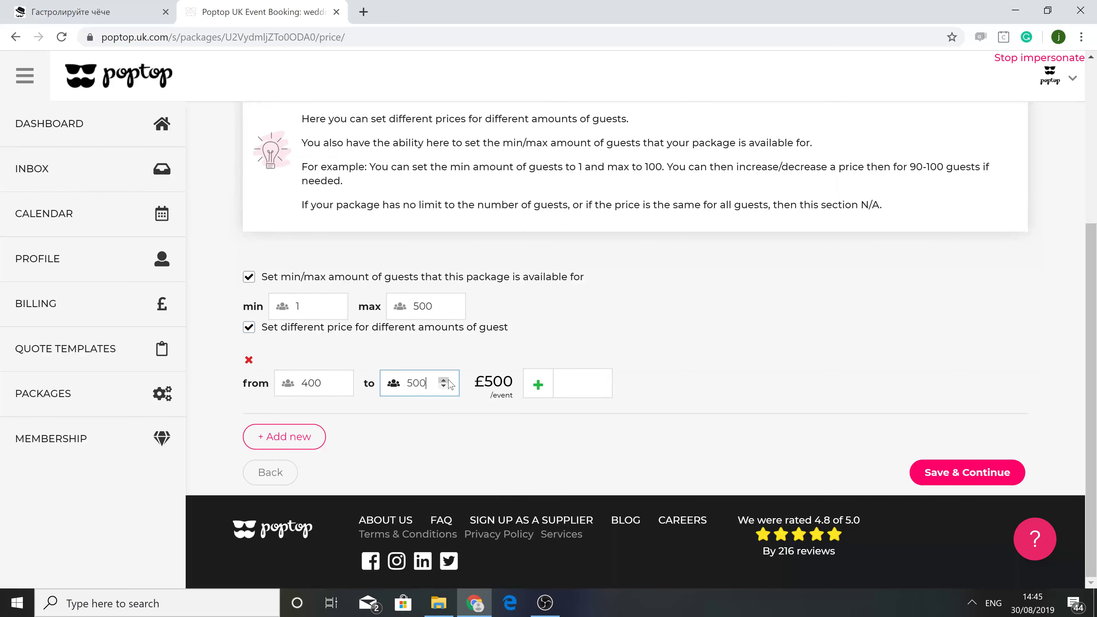
key("Tab")
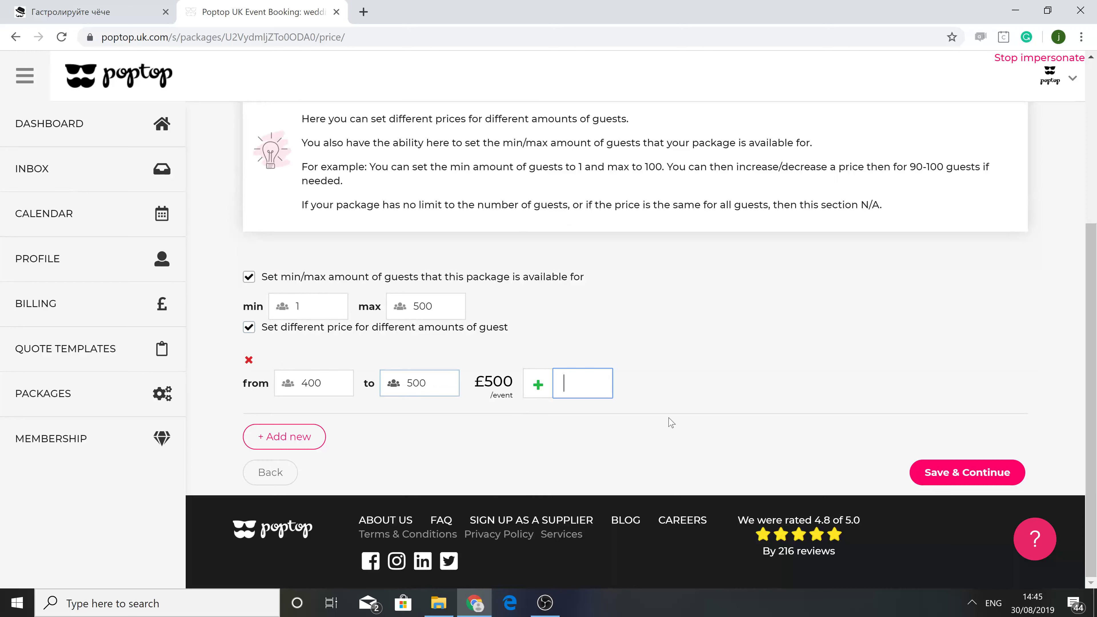
type("150")
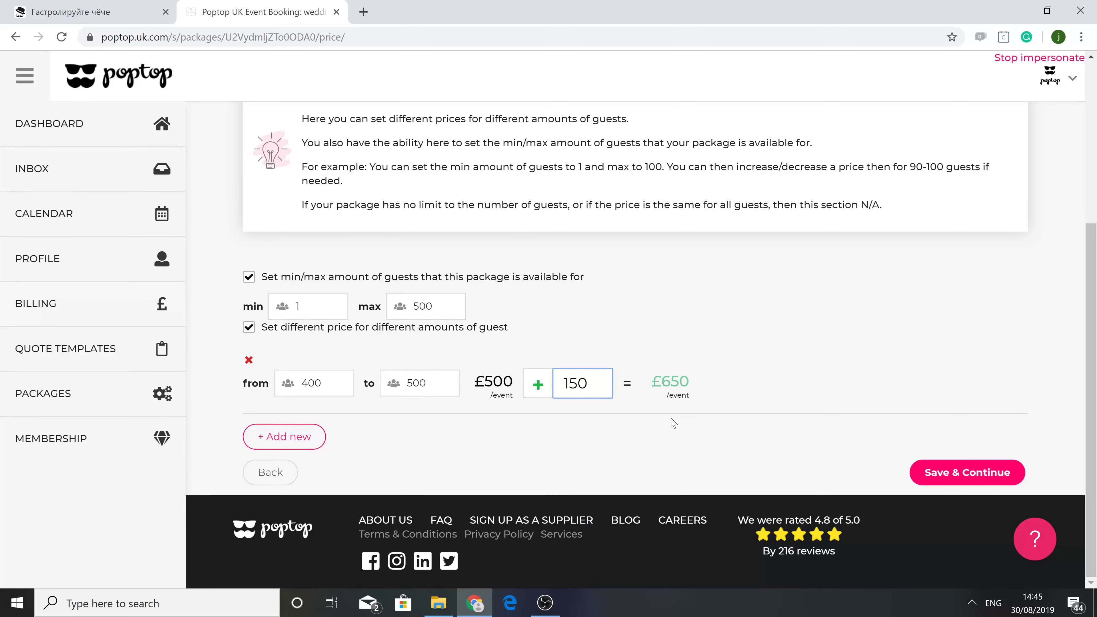
Save the pricing and create a new extra service titled "Extra 45 Minute Set"
left_click(990, 479)
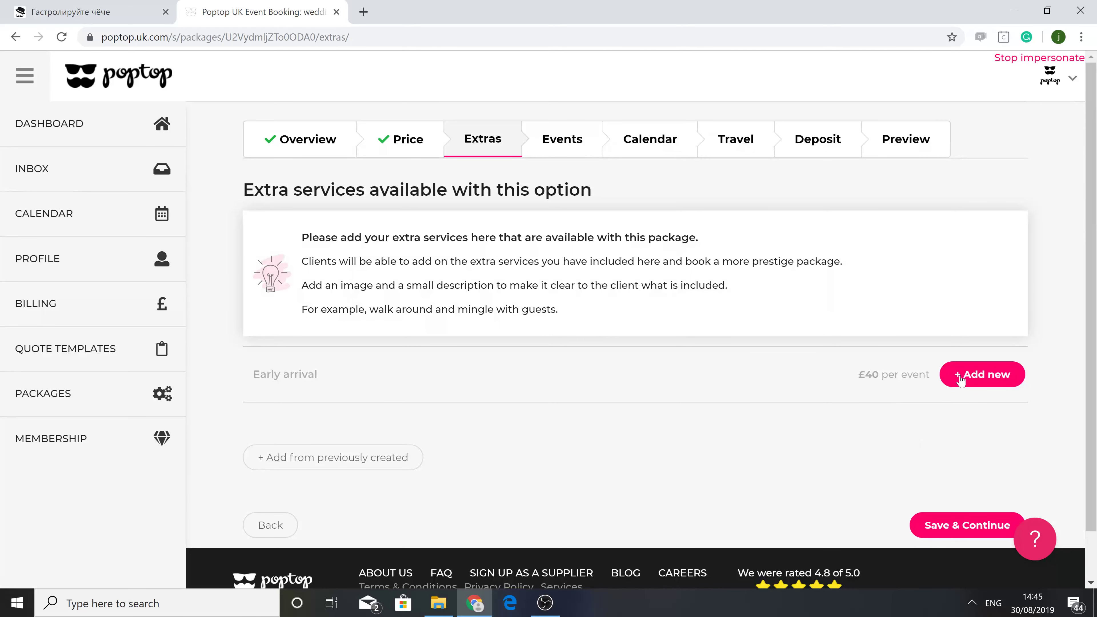
left_click(956, 378)
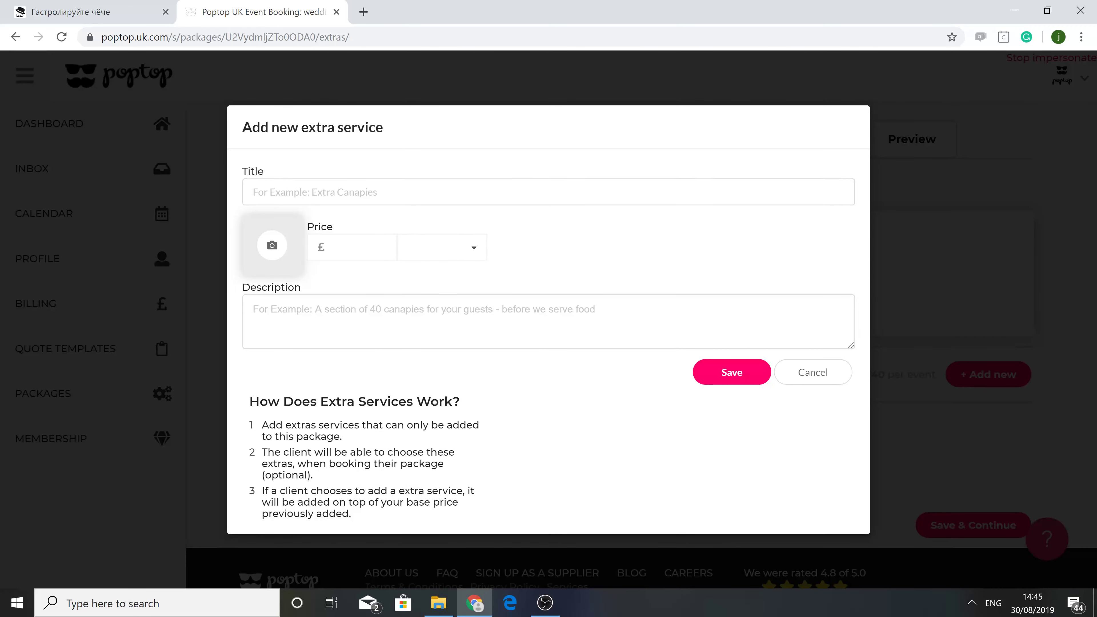
left_click(379, 192)
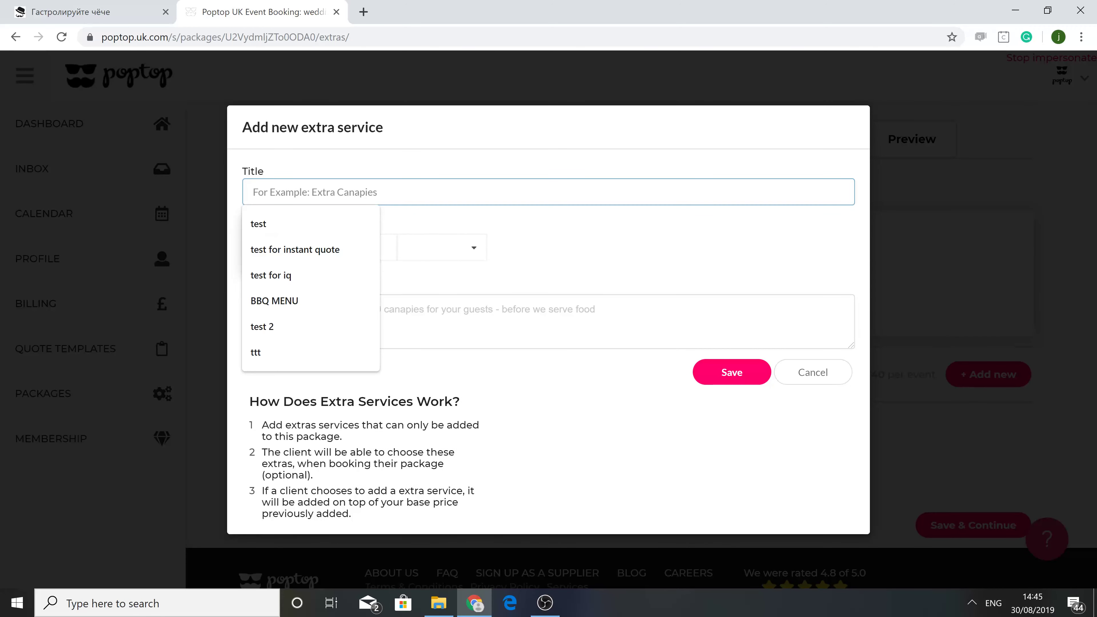
type("Extra 45 M")
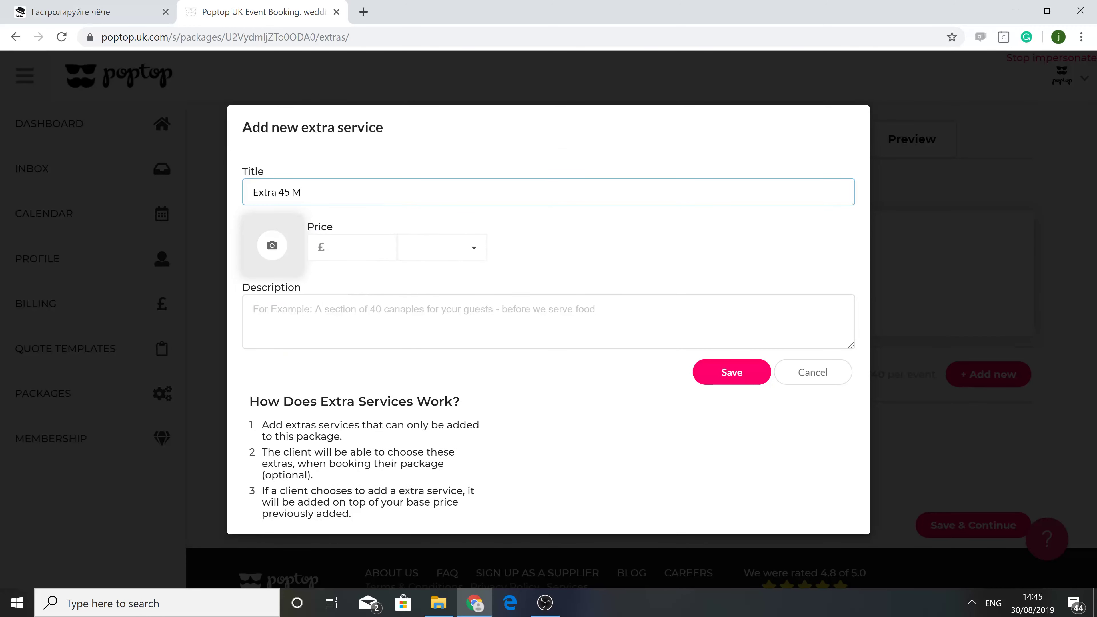
type("inute Set")
Price the extra service at £150 per event
left_click(352, 247)
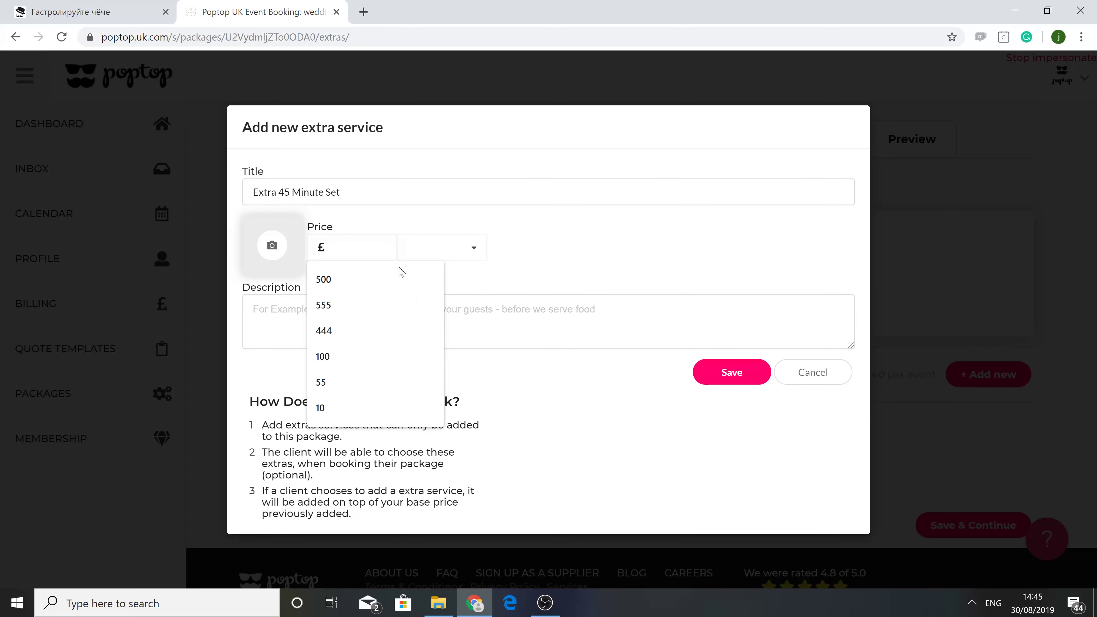
type("150")
left_click(440, 247)
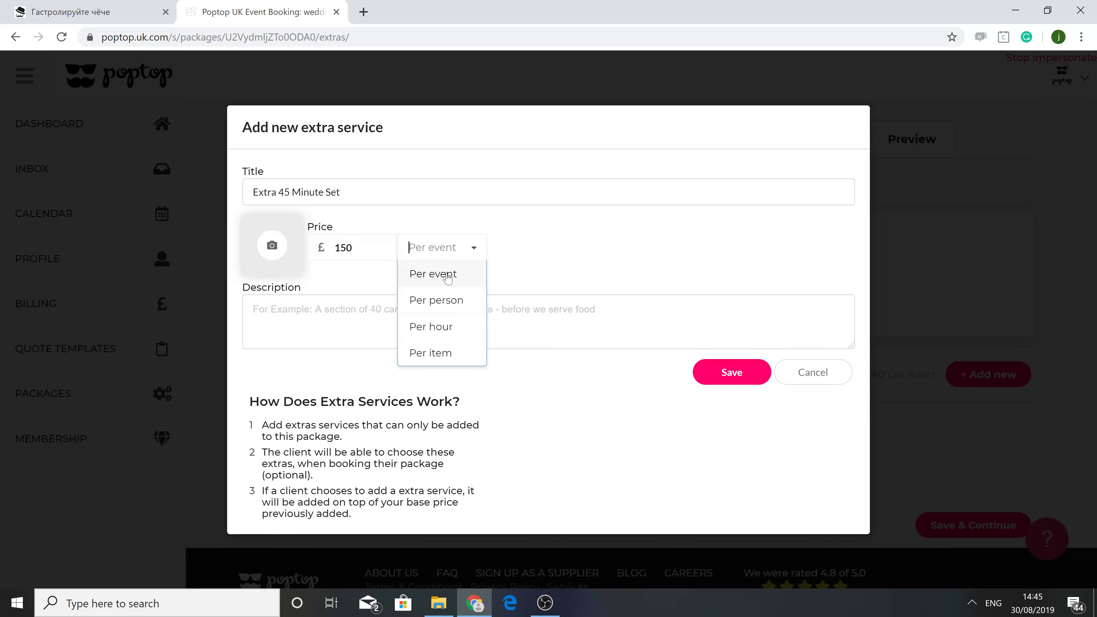
left_click(445, 275)
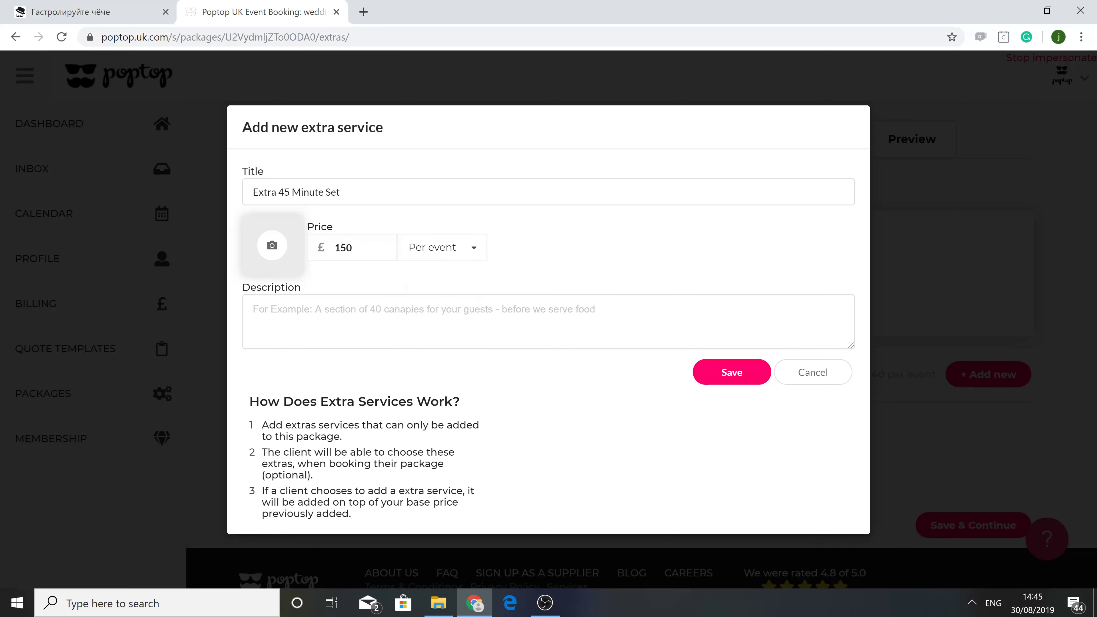
left_click(441, 248)
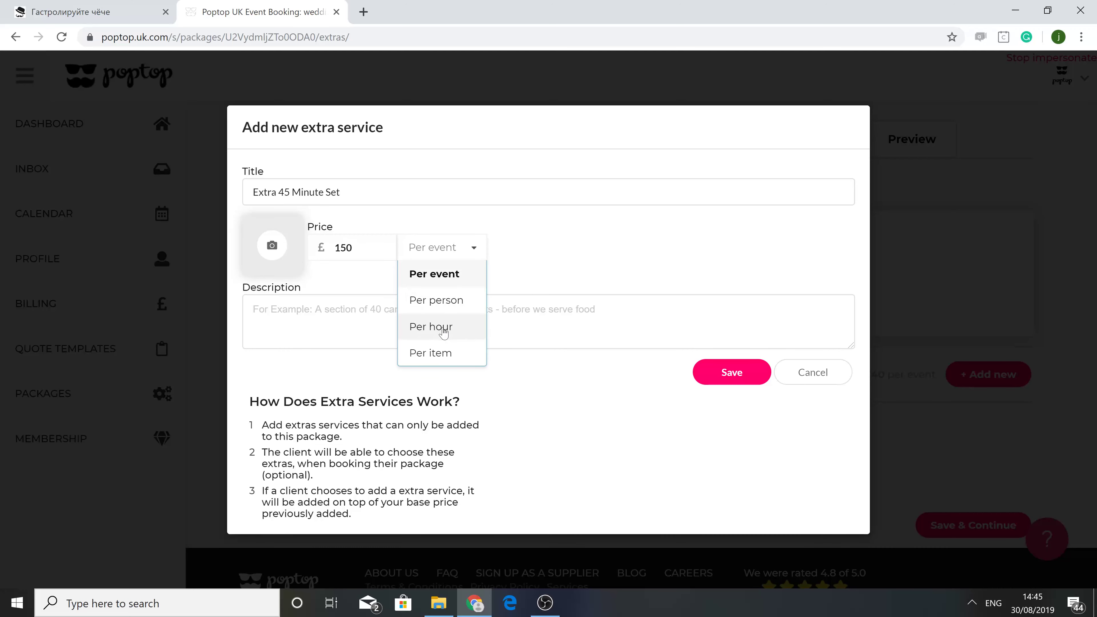
left_click(523, 266)
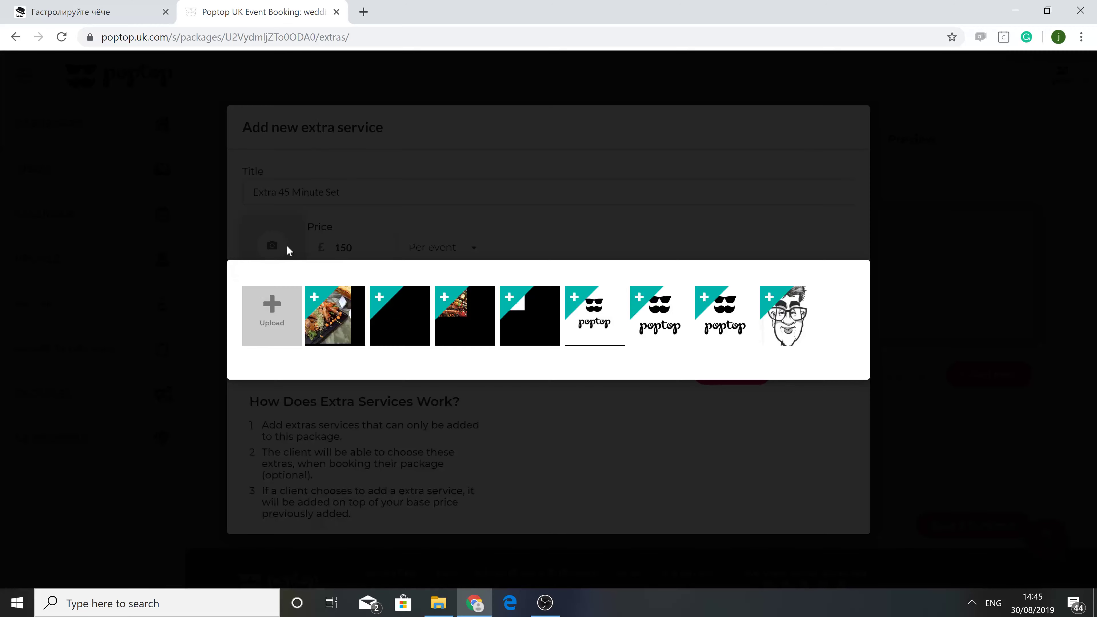
Add a Poptop logo image and the description "An extra 45 minute set" to the extra service and save it
left_click(286, 249)
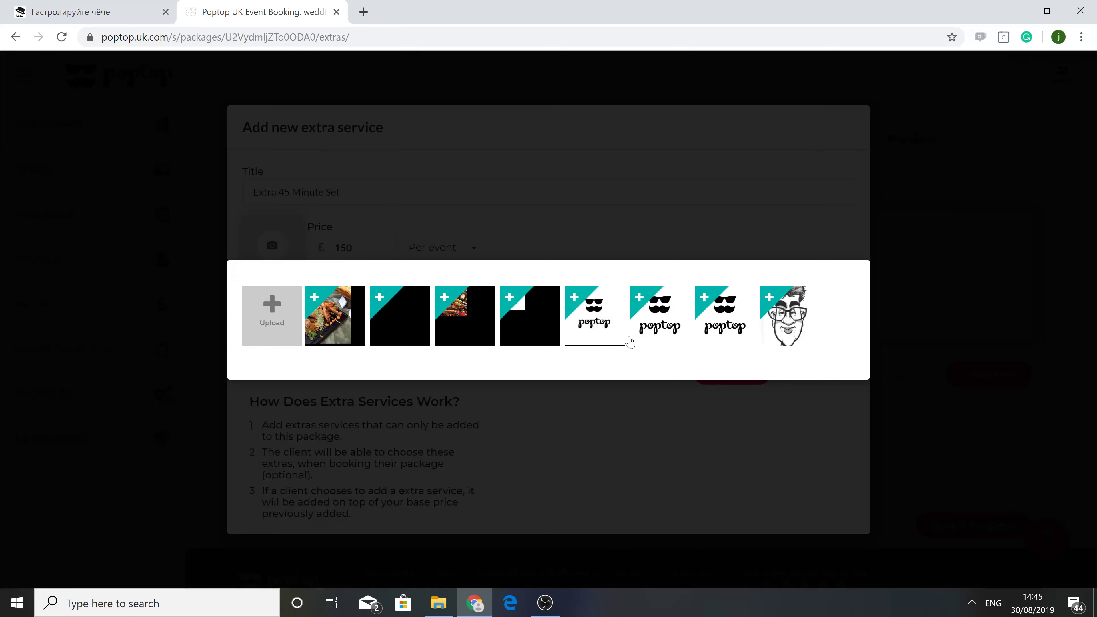
left_click(648, 323)
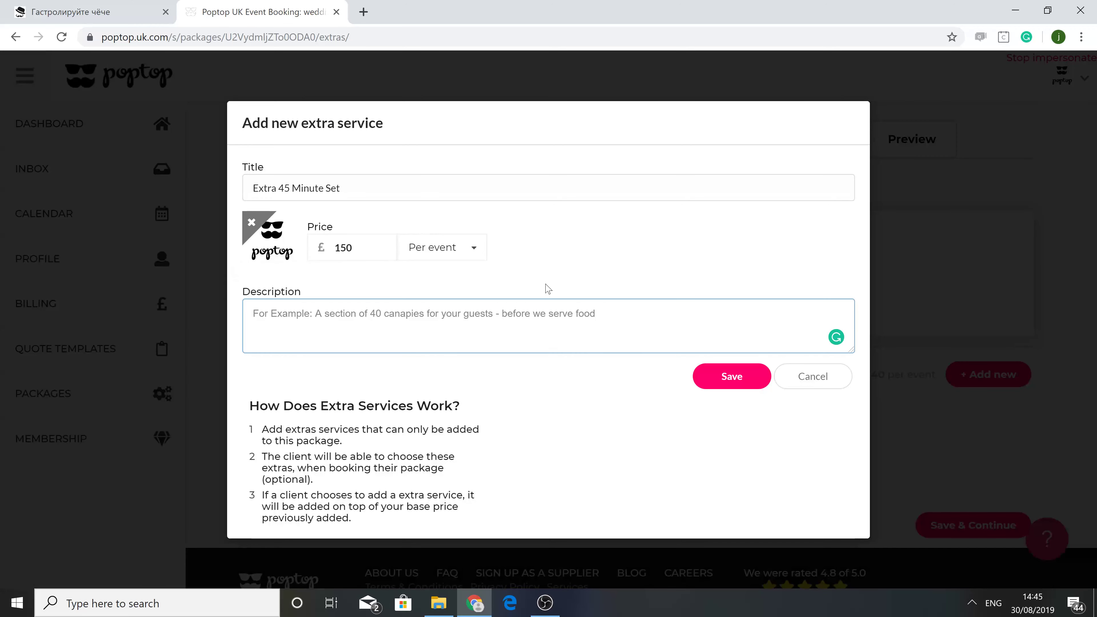
type("A")
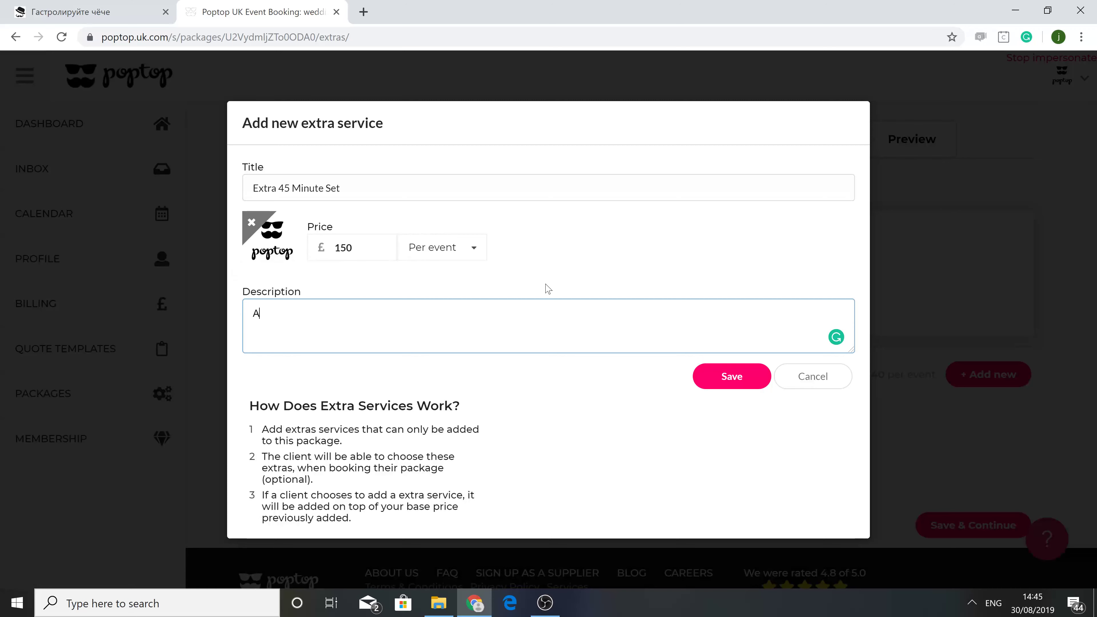
type("n extra 45 minute set")
left_click(714, 384)
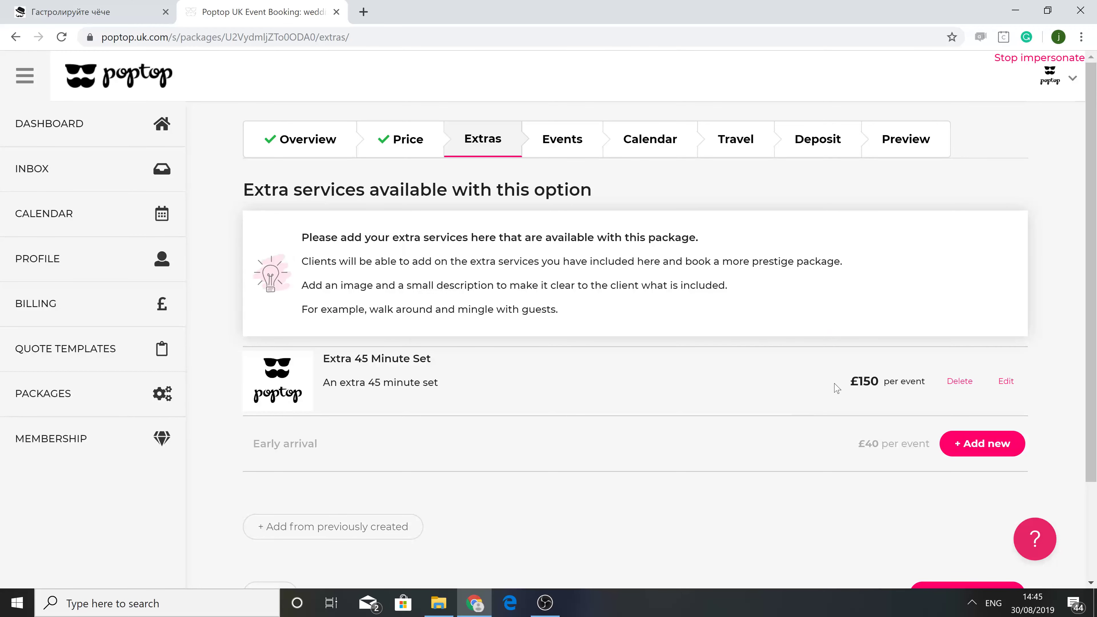
Save the extras and exclude Celebration, Christmas party and Club party from the package's event types
scroll(876, 431, "down", 3)
left_click(951, 473)
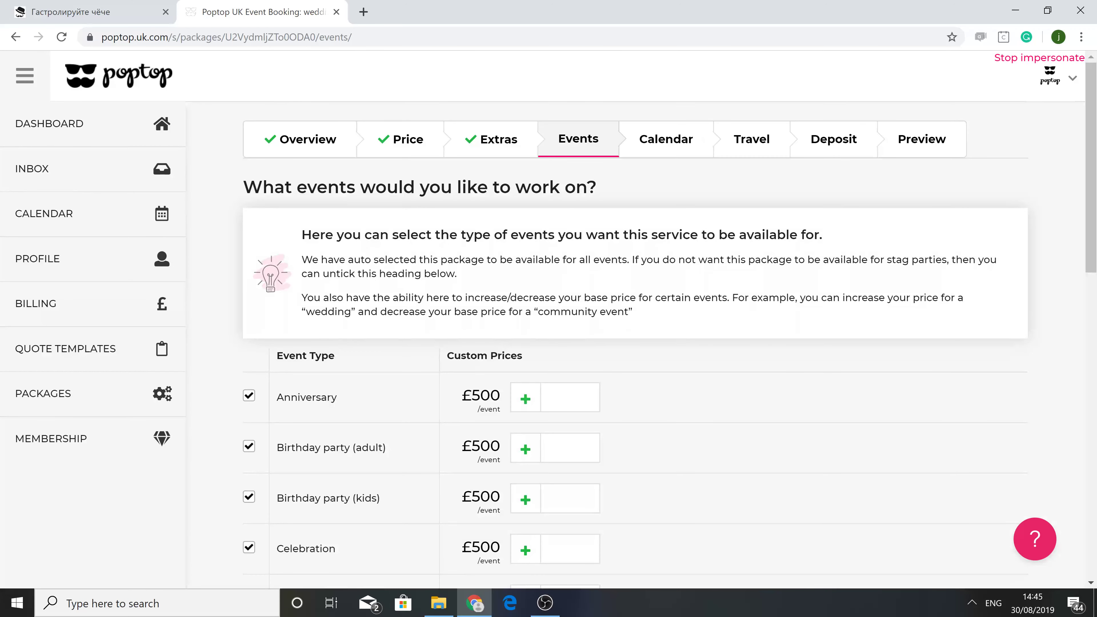
scroll(436, 285, "down", 7)
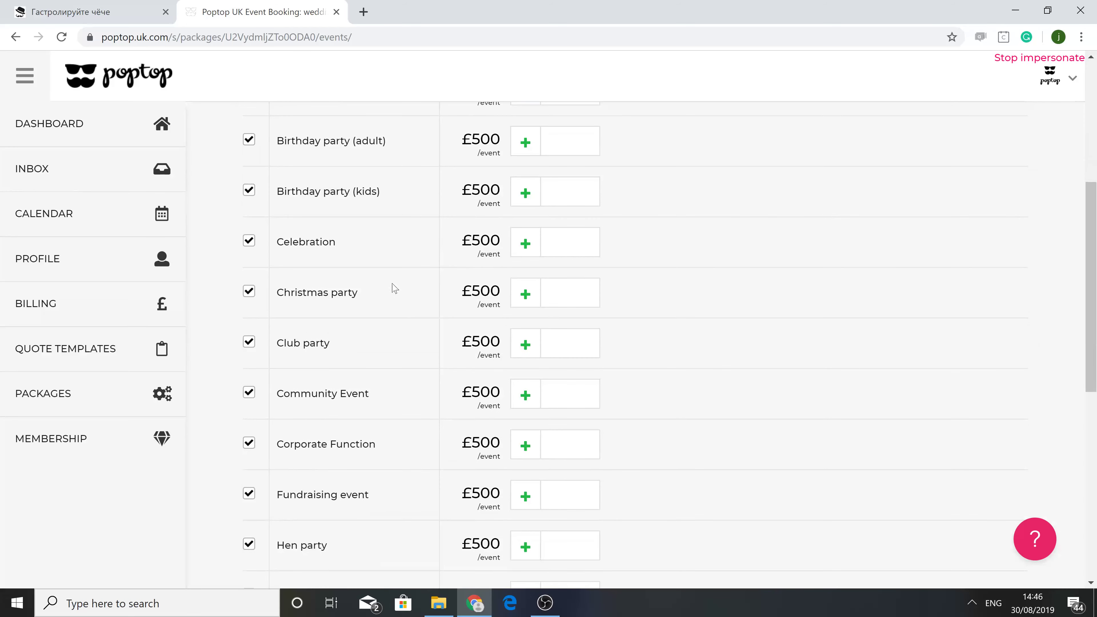
left_click(248, 240)
left_click(250, 294)
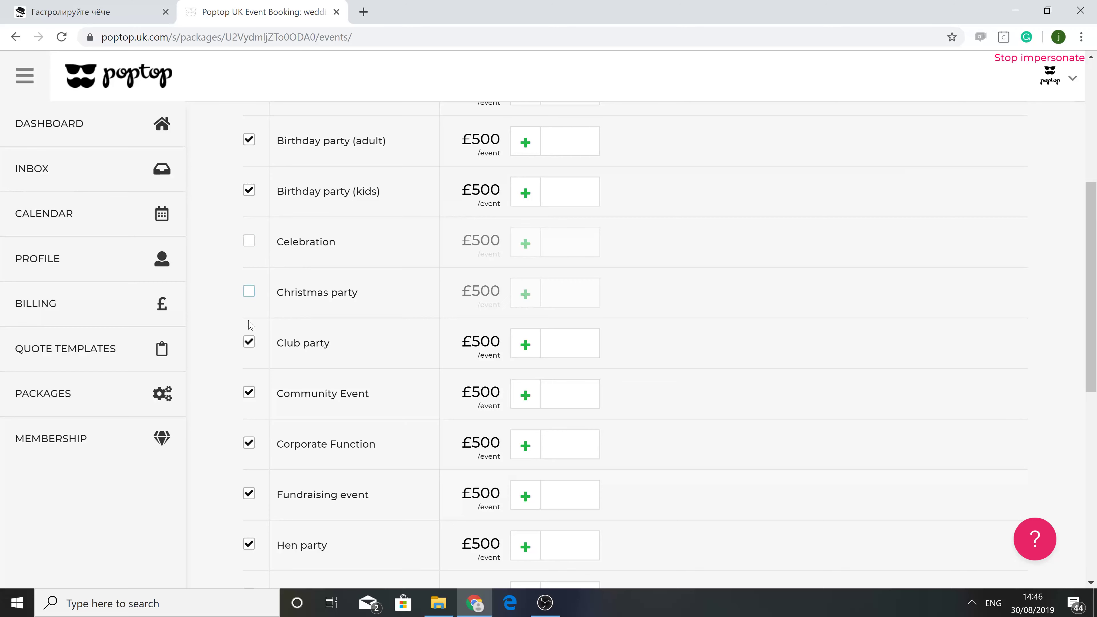
left_click(249, 346)
Discount fundraising events by £50, add £50 for hen parties, and save the event settings to continue to the calendar
scroll(384, 385, "down", 5)
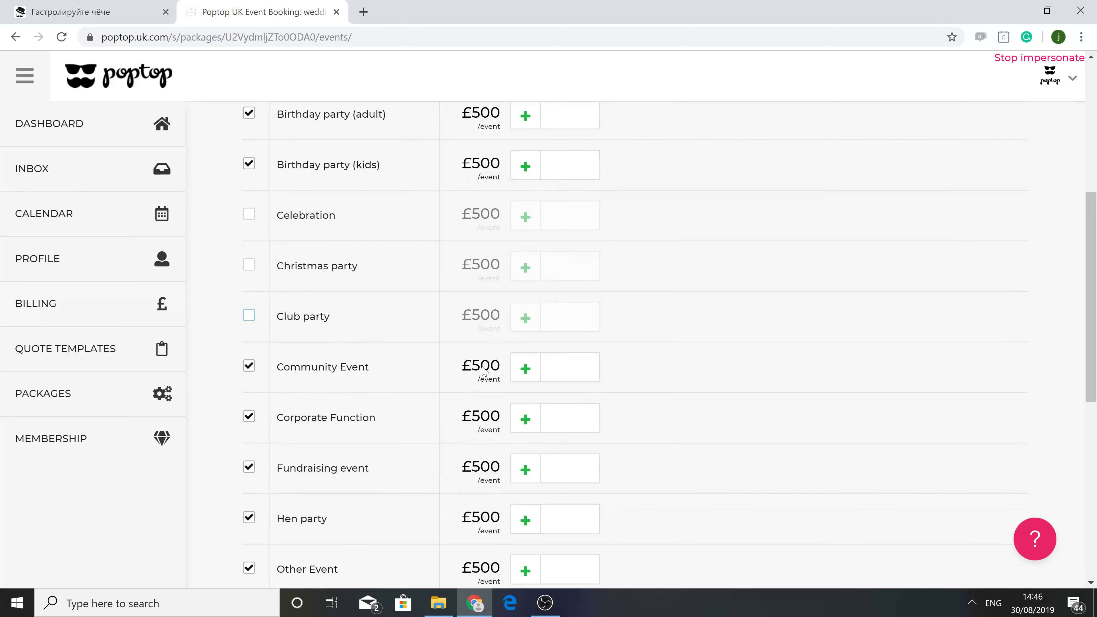
scroll(524, 192, "down", 1)
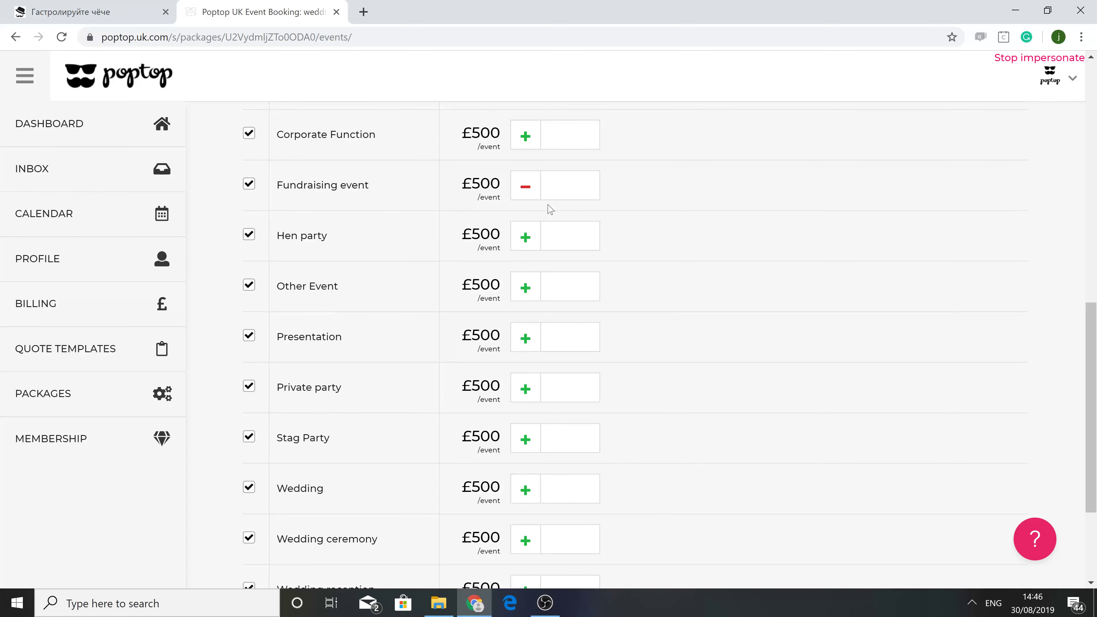
left_click(562, 185)
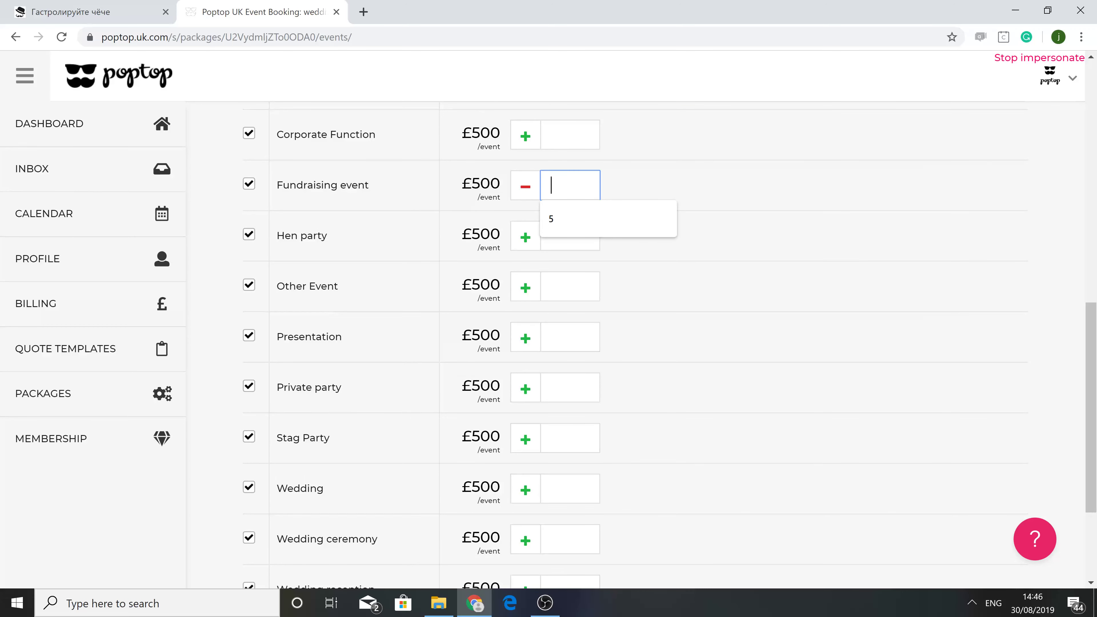
type("50")
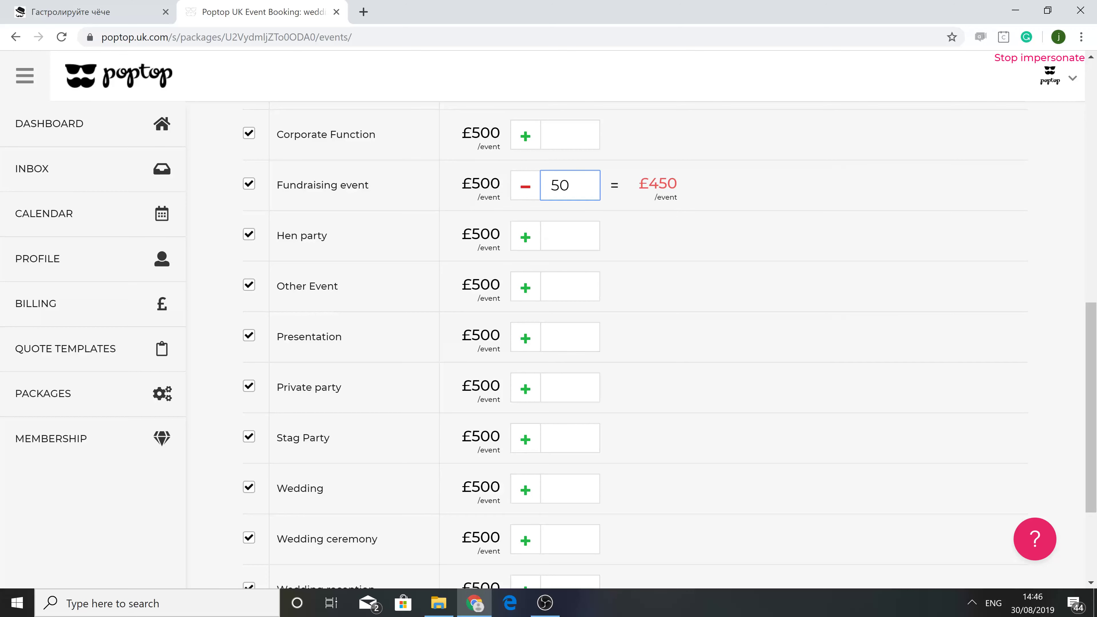
left_click(565, 235)
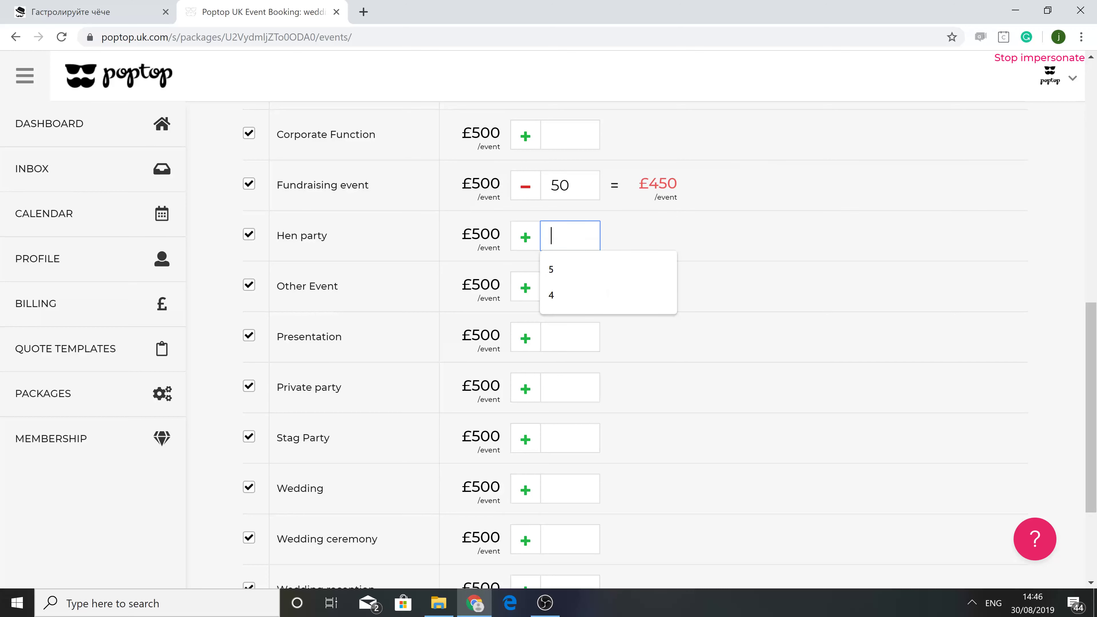
type("50")
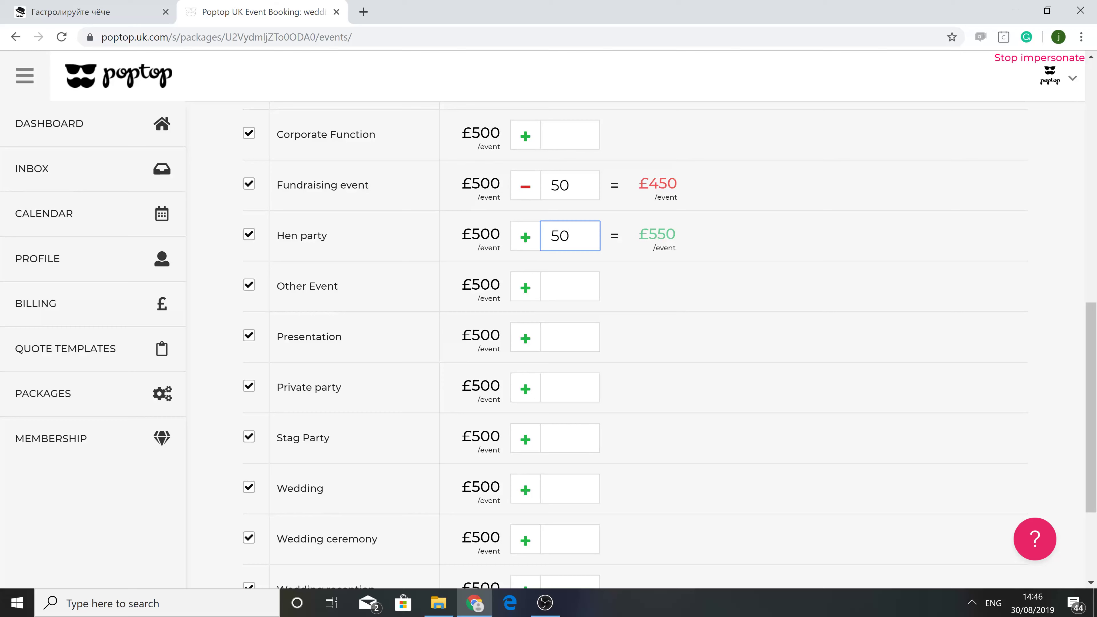
left_click(901, 399)
scroll(881, 393, "down", 4)
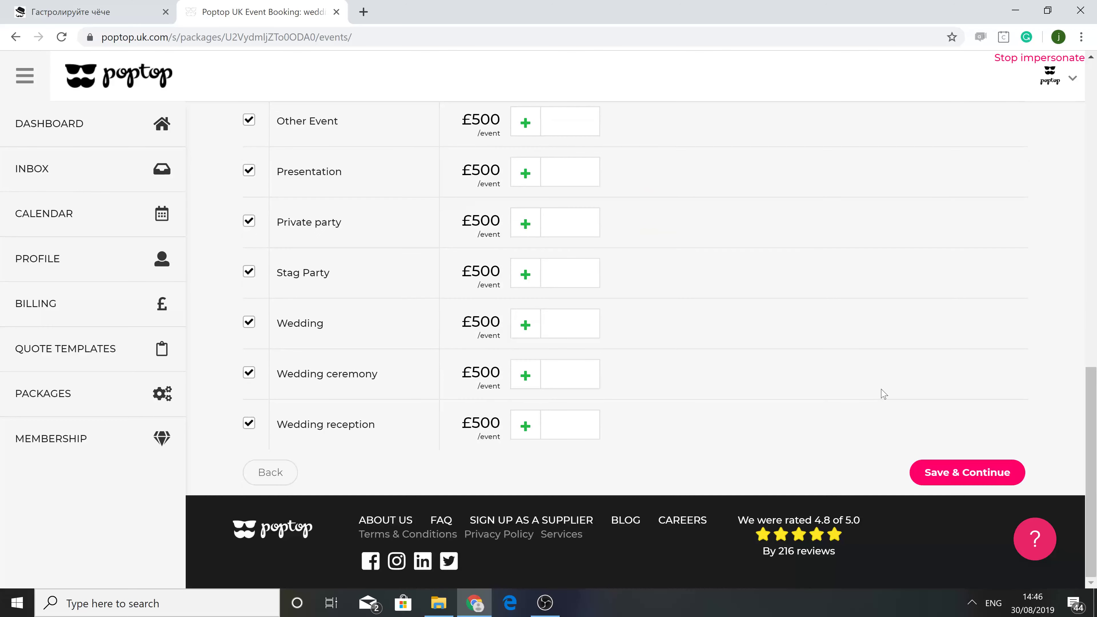
left_click(966, 479)
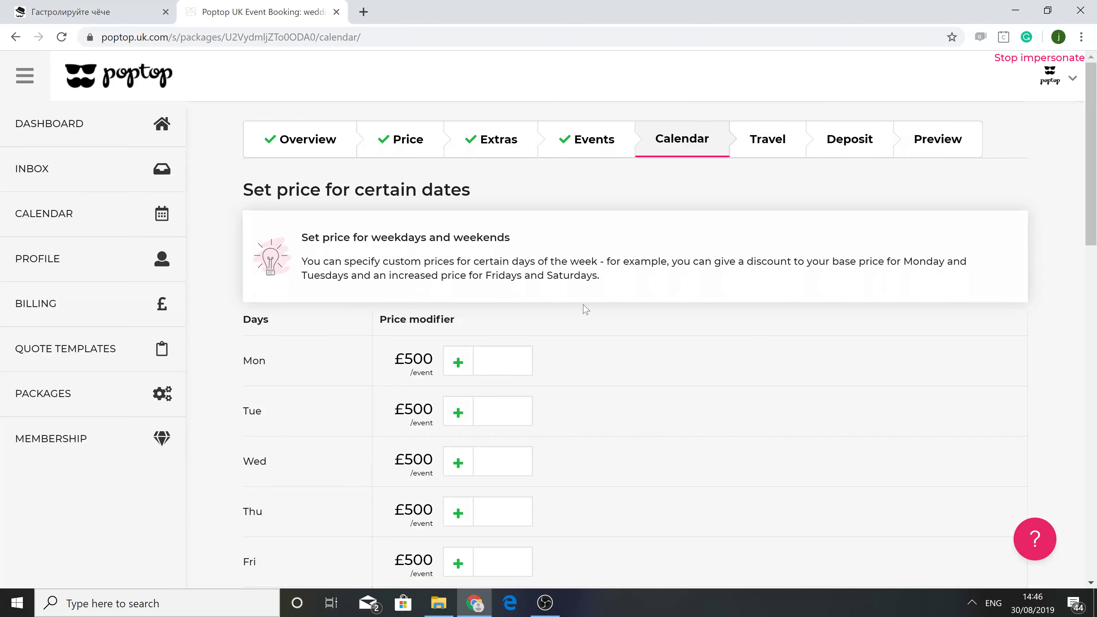
Reduce the Monday price by £50 in the weekday pricing
scroll(507, 309, "down", 2)
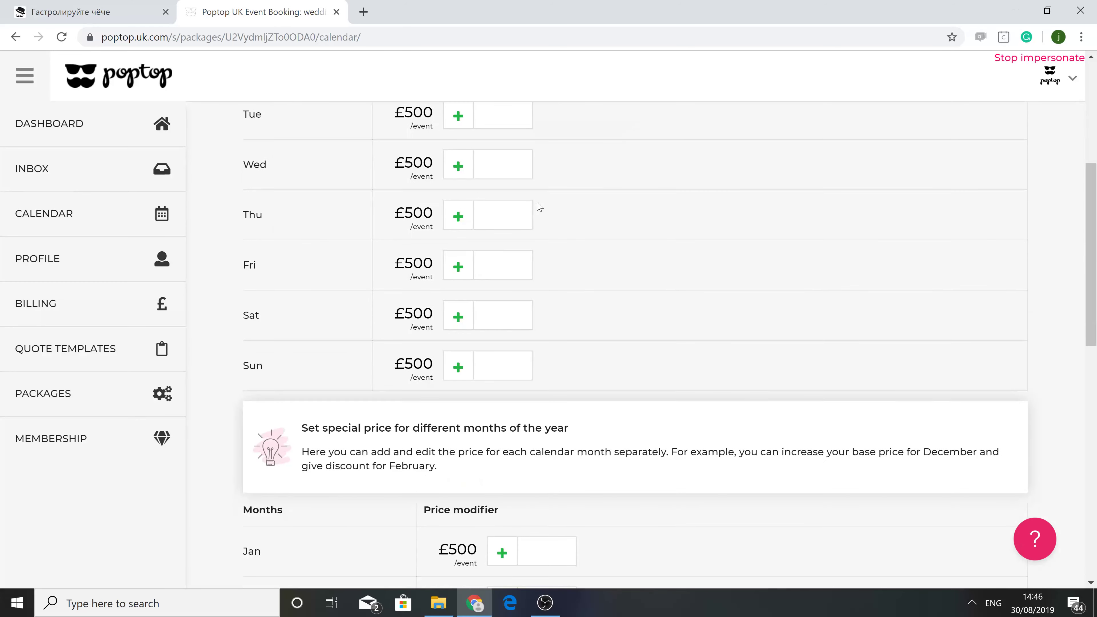
scroll(544, 206, "up", 5)
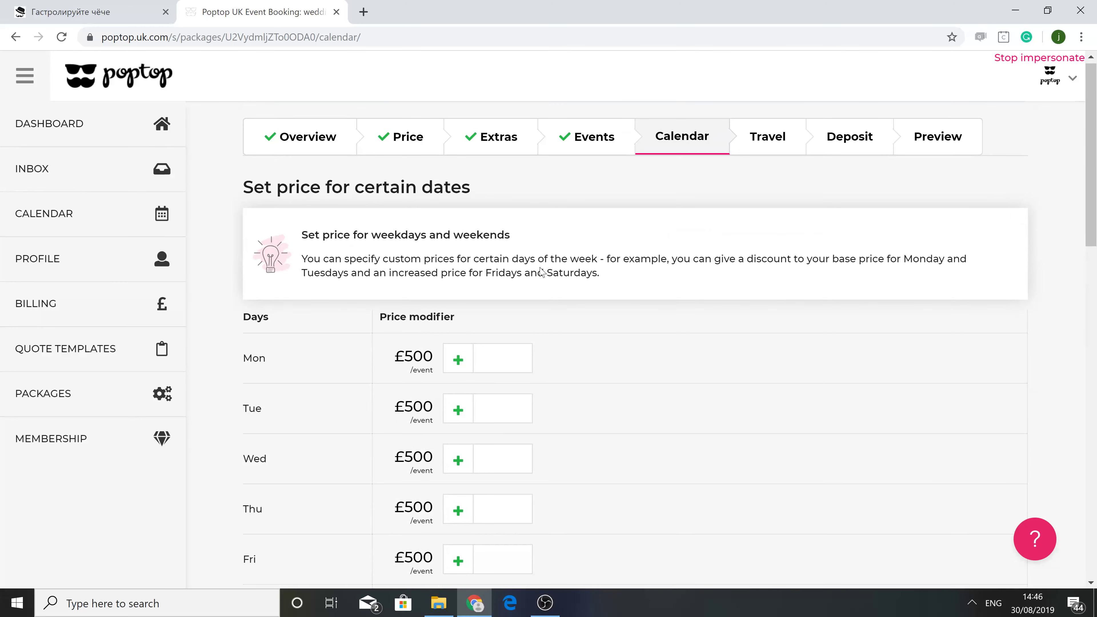
scroll(541, 271, "down", 6)
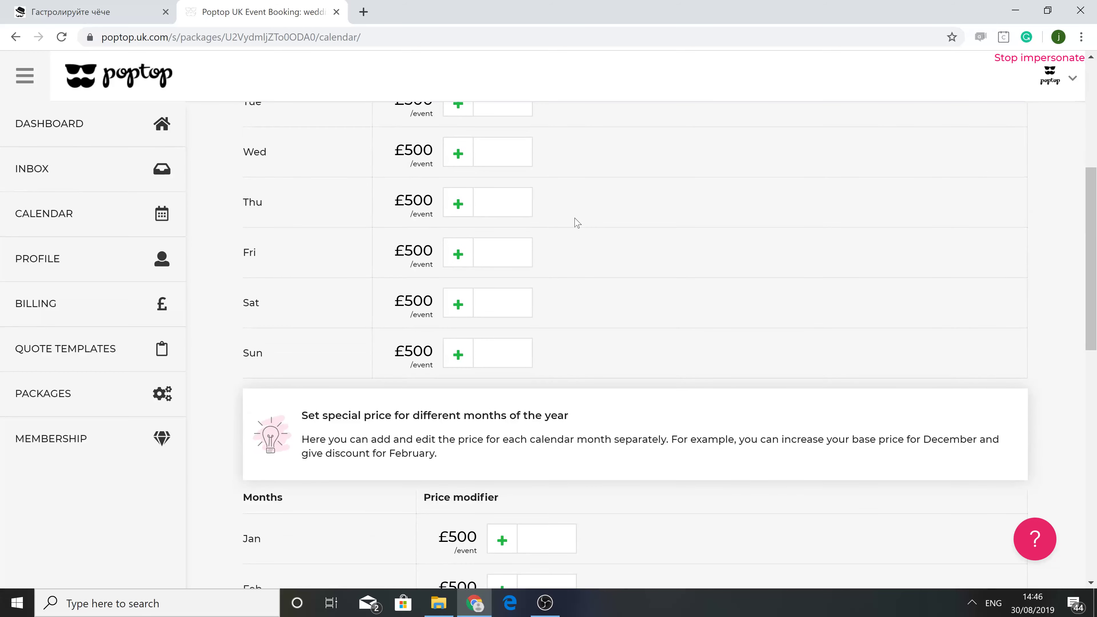
scroll(575, 222, "up", 6)
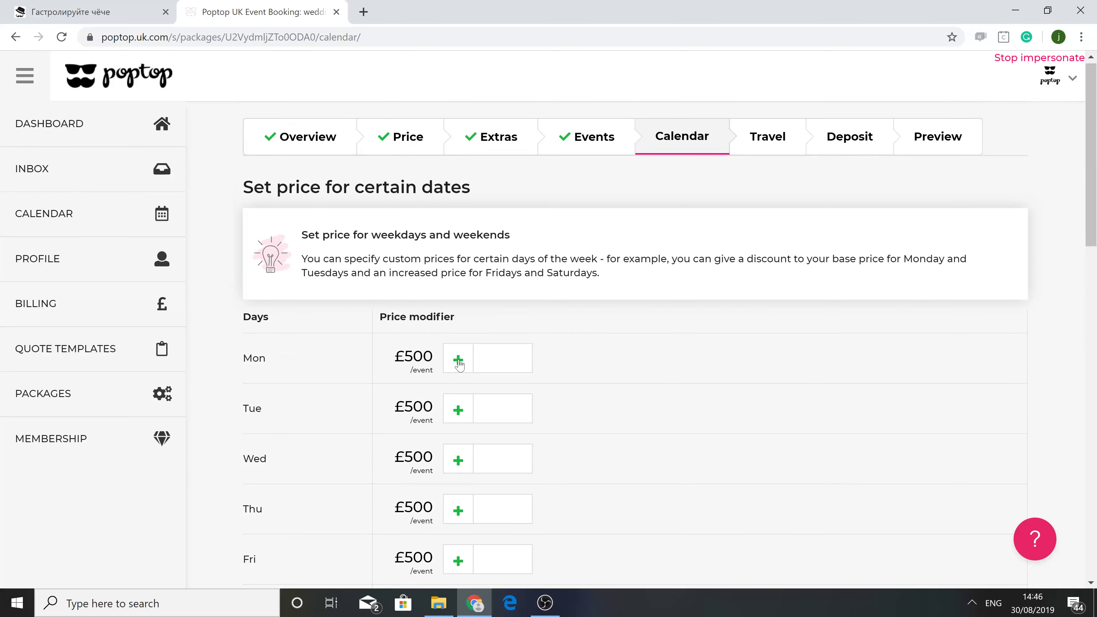
left_click(458, 362)
type("50")
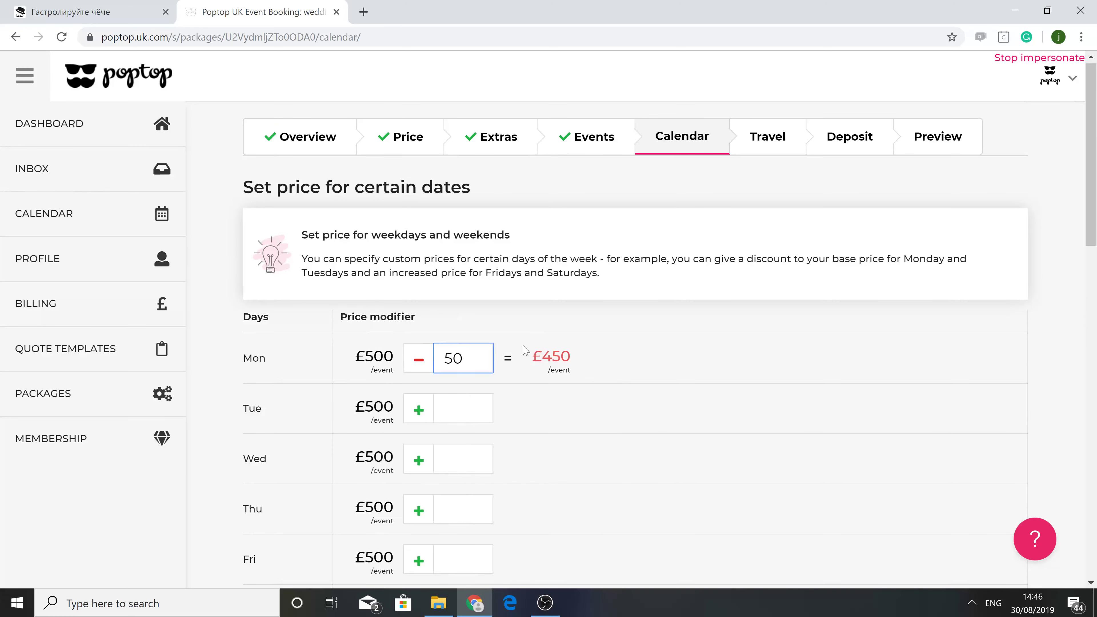
Add a £50 surcharge for both Friday and Saturday
scroll(578, 388, "down", 9)
scroll(542, 299, "down", 4)
scroll(437, 275, "up", 7)
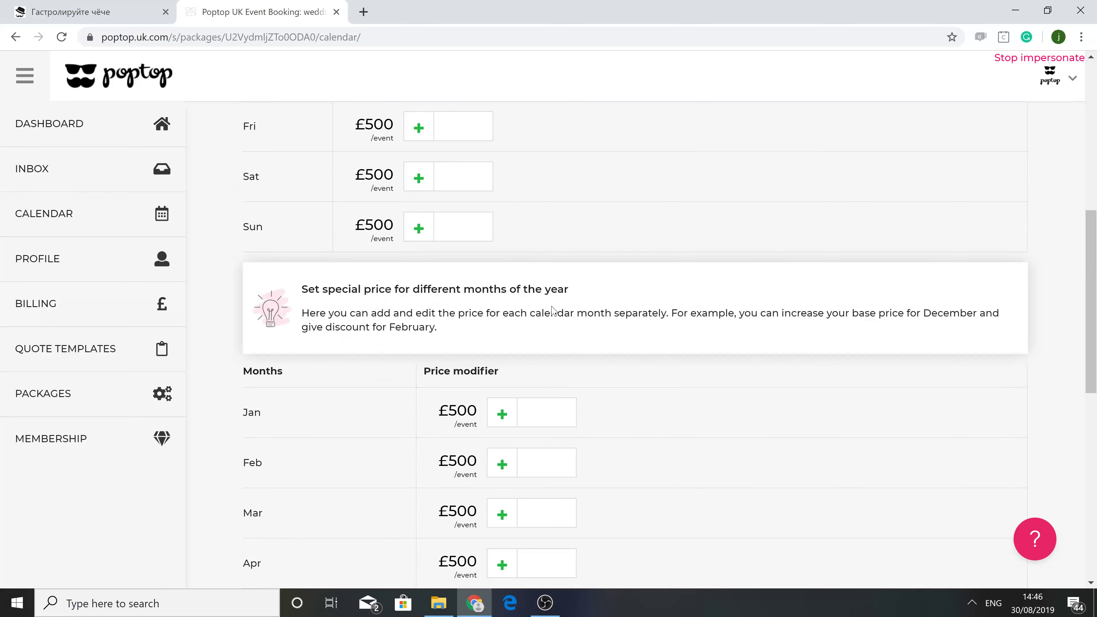
left_click(463, 241)
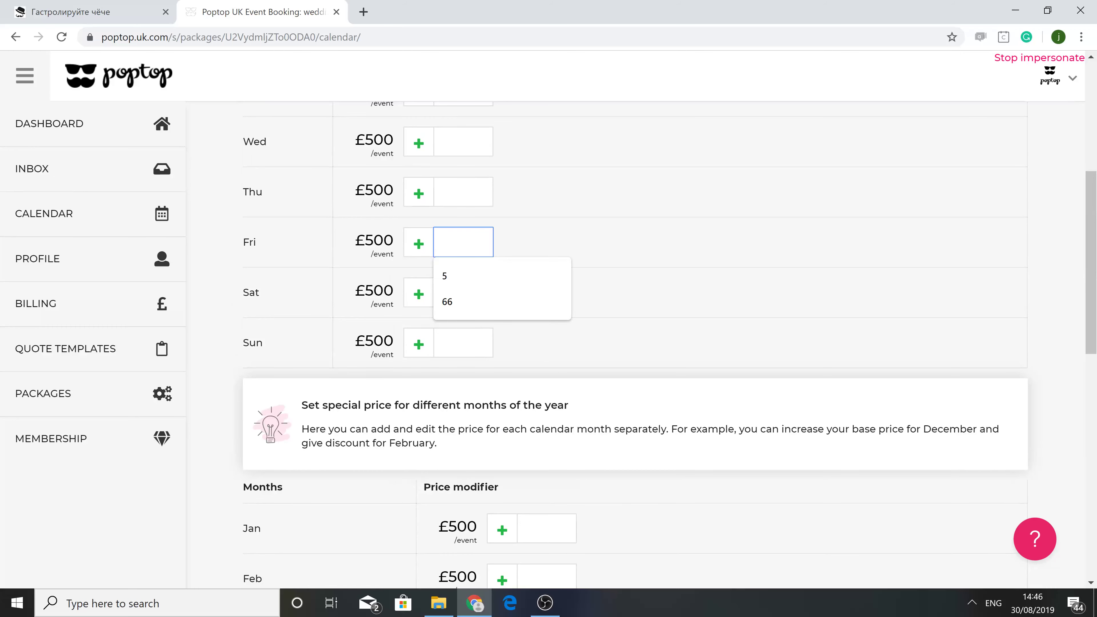
type("50")
left_click(463, 292)
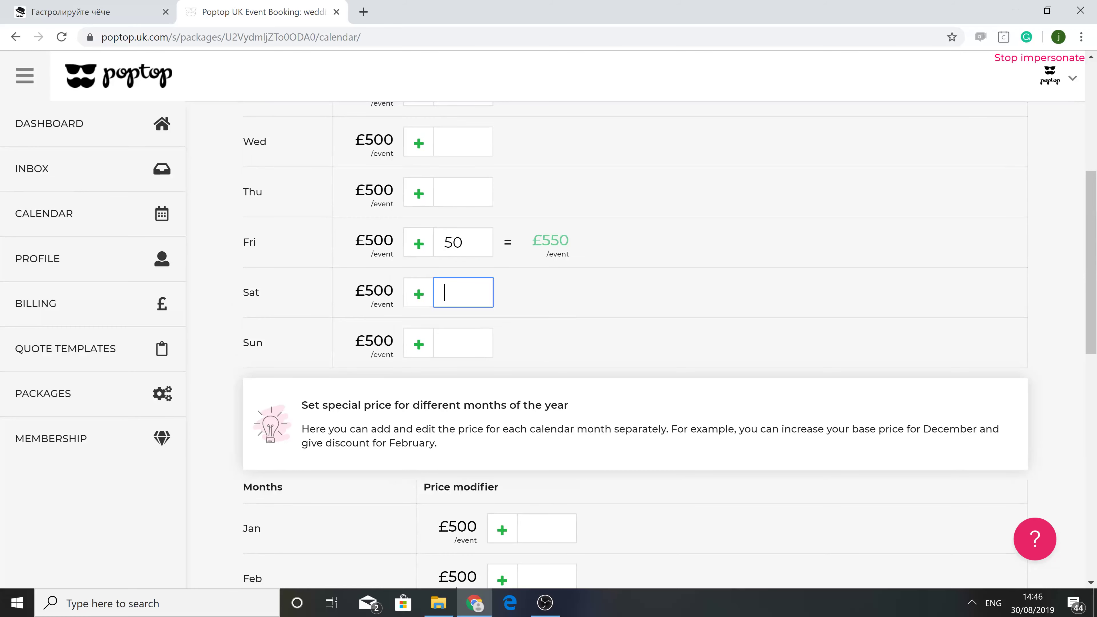
type("50")
Add a £50 surcharge for July in the monthly pricing
scroll(432, 311, "down", 10)
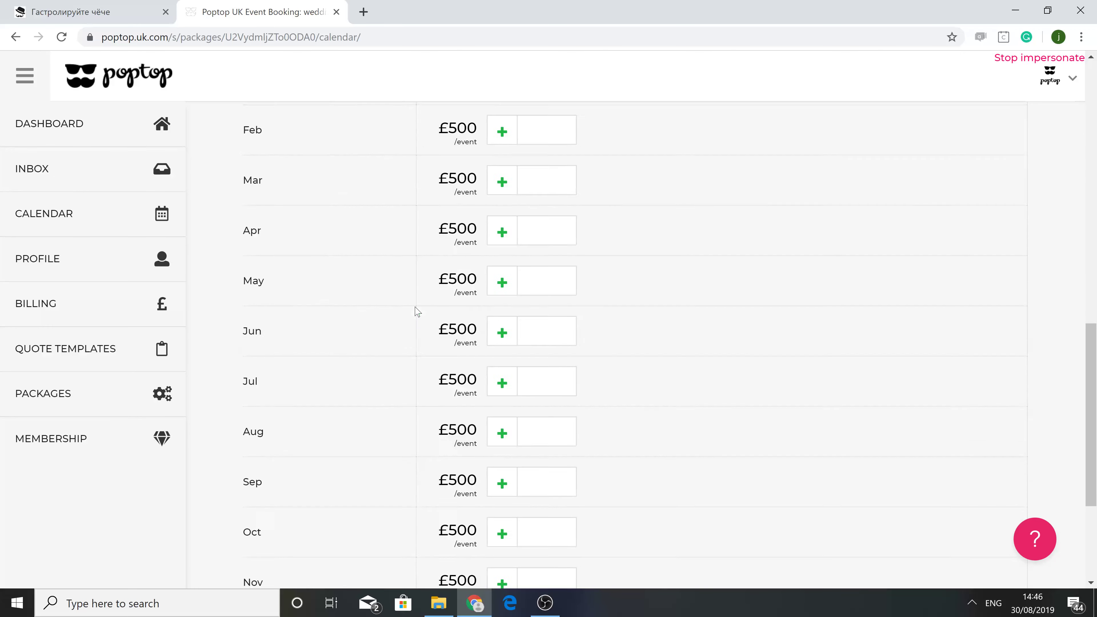
scroll(572, 317, "up", 6)
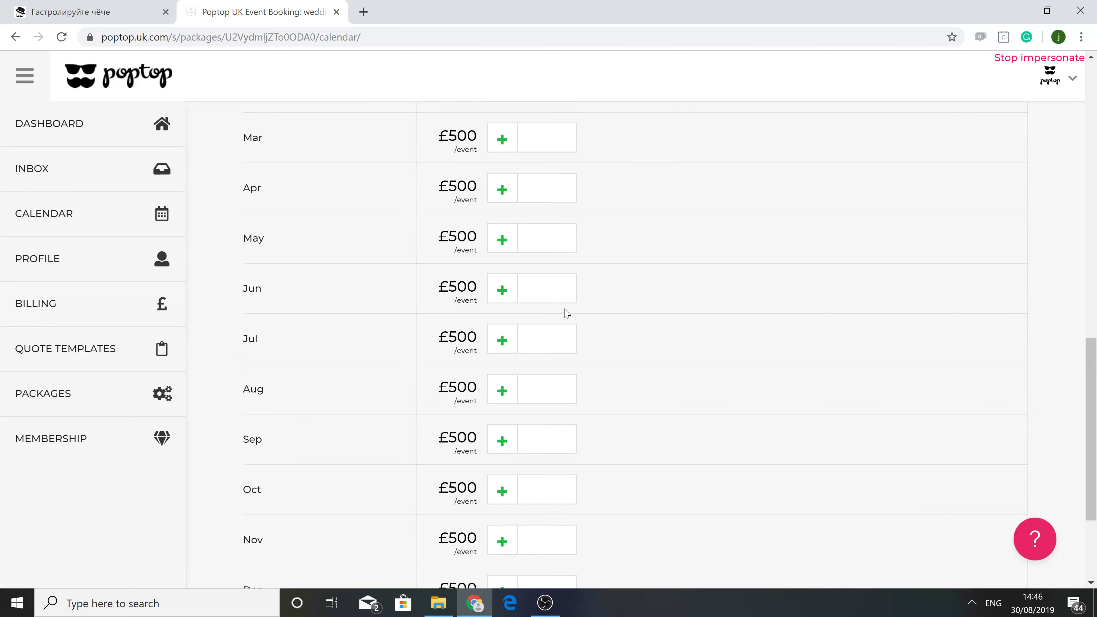
left_click(554, 510)
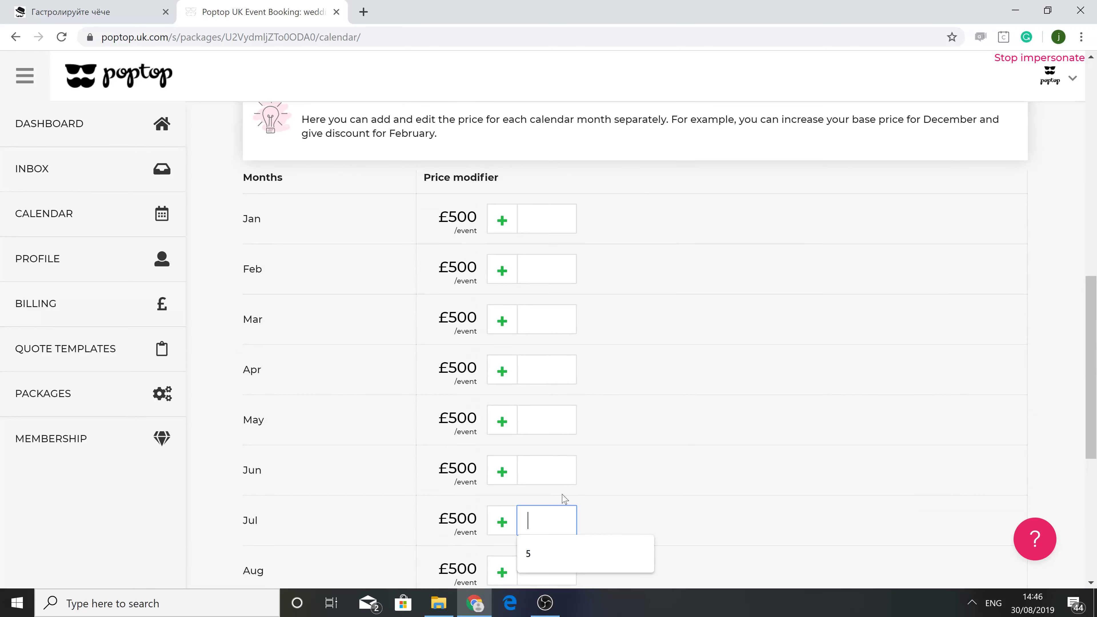
type("50")
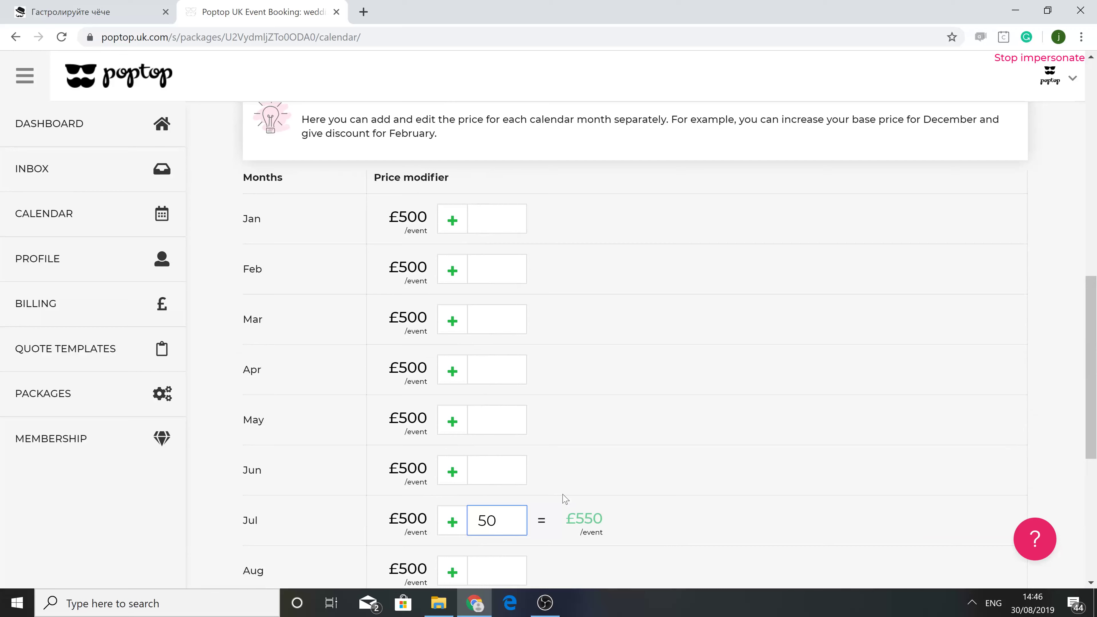
Reduce the January price by £50 and save the calendar pricing to continue to the travel settings
left_click(482, 219)
left_click(451, 220)
left_click(496, 218)
type("50")
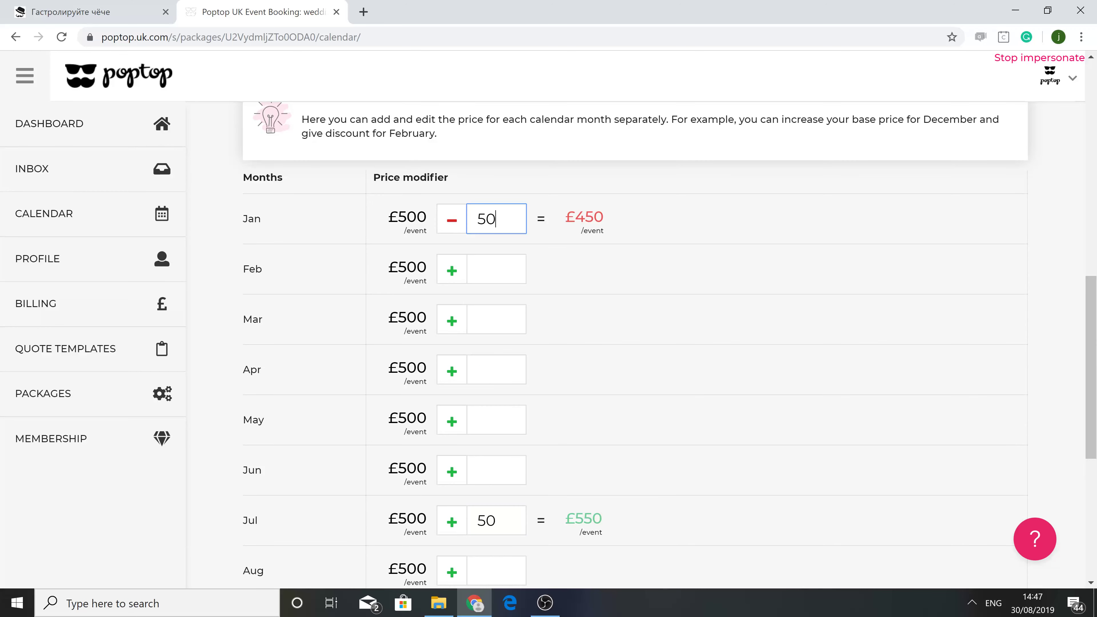
scroll(842, 441, "down", 6)
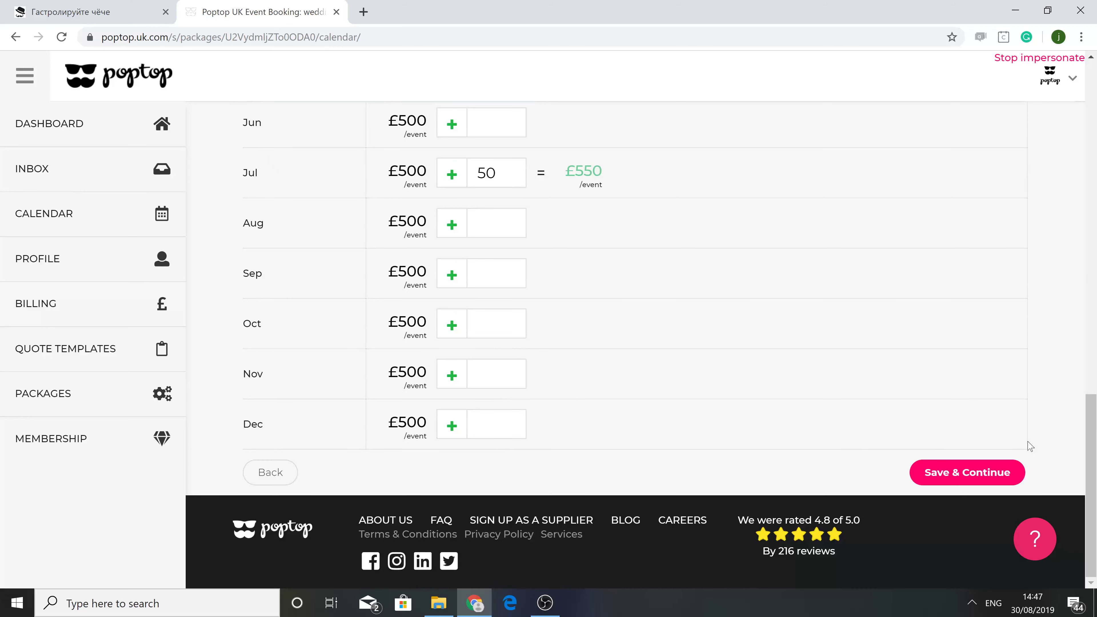
left_click(977, 472)
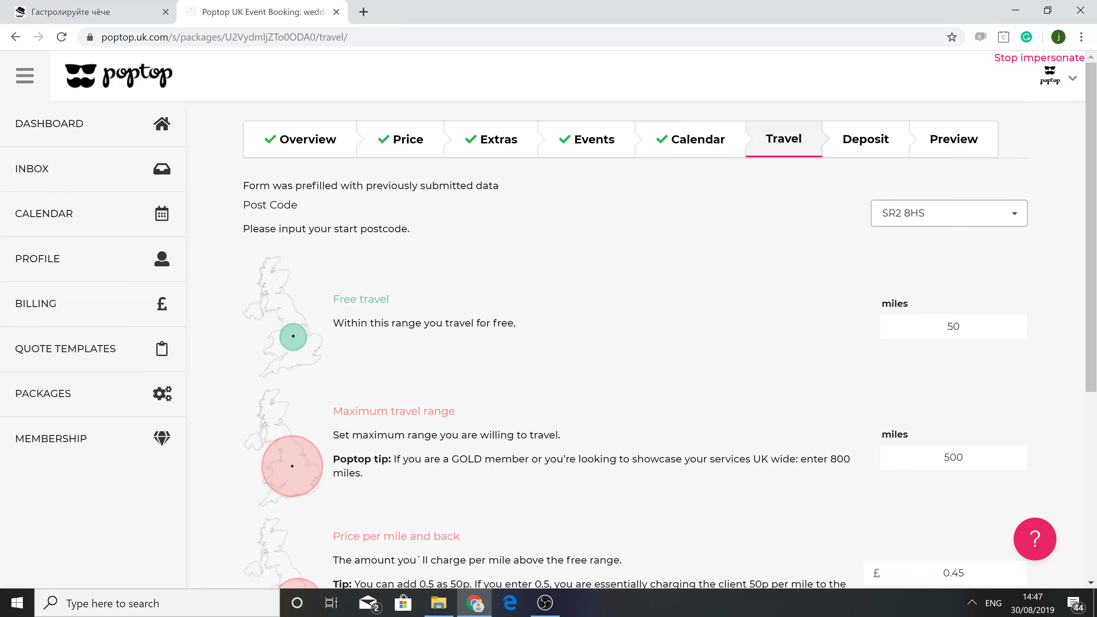
Enter the start postcode for travel and choose the matching suggested address
left_click(903, 213)
left_click_drag(926, 213, 881, 213)
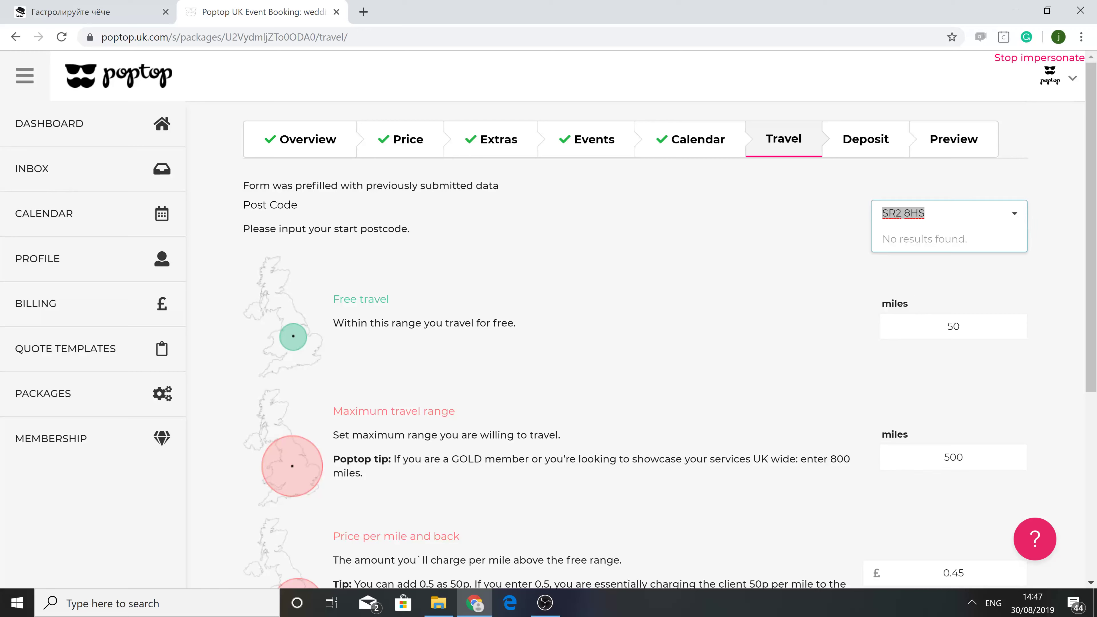
type("Sr2 8hs")
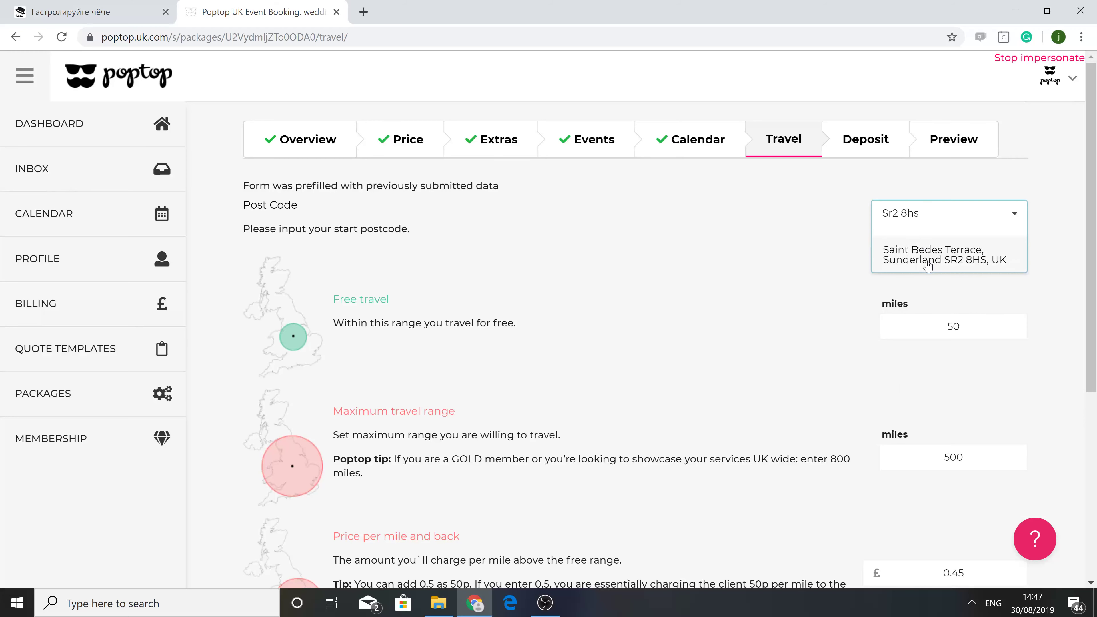
left_click(927, 261)
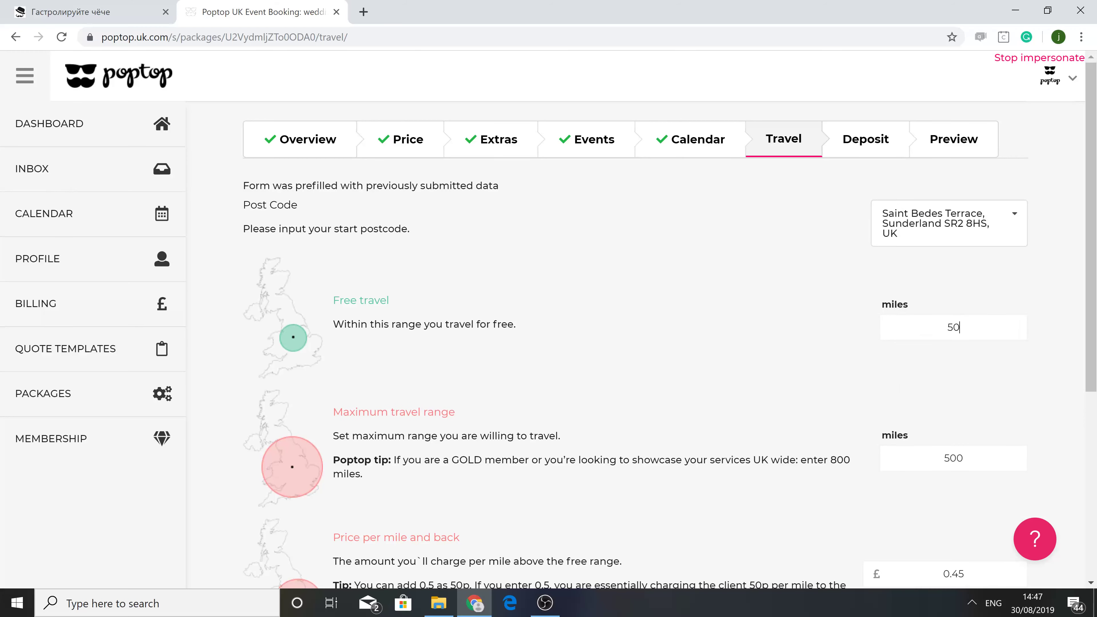
Set the free travel range to 60 miles
scroll(963, 290, "down", 7)
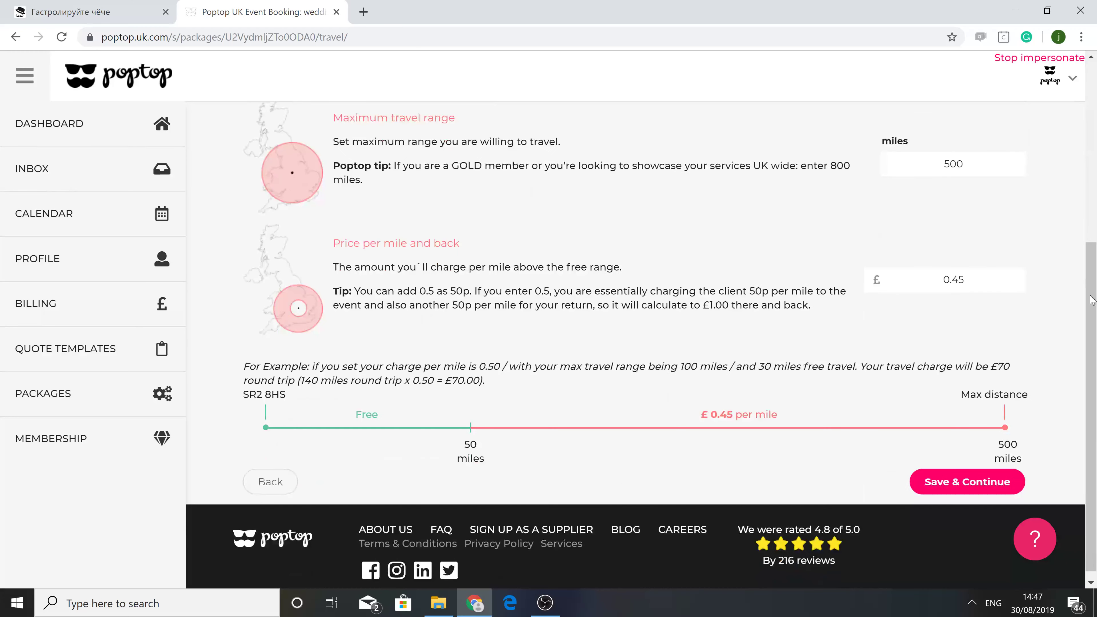
scroll(1090, 257, "up", 4)
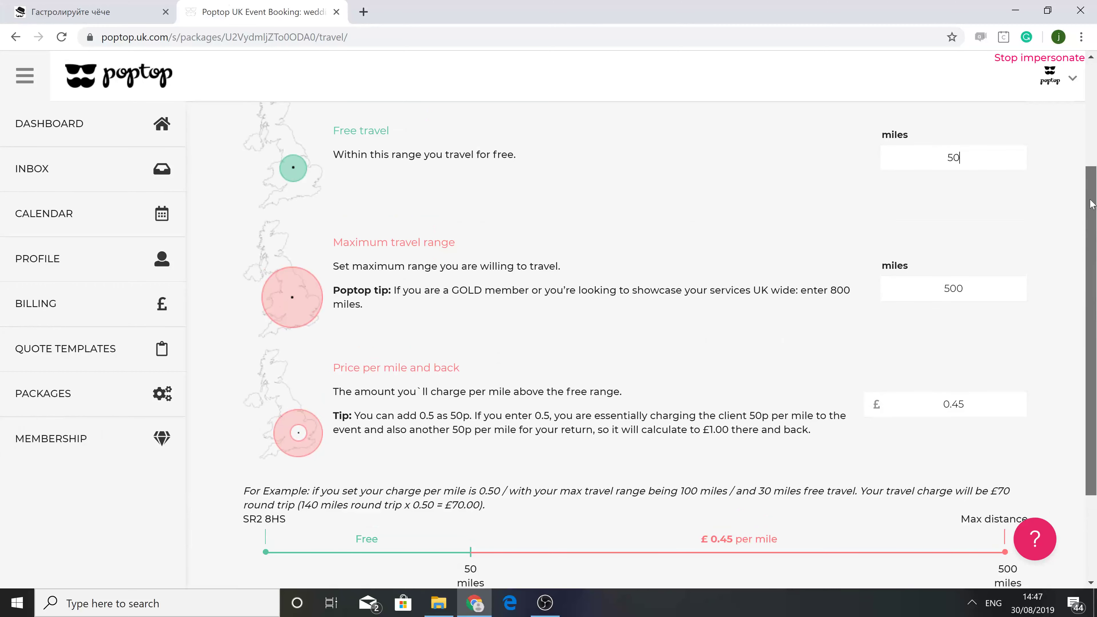
key("BackSpace")
key("BackSpace")
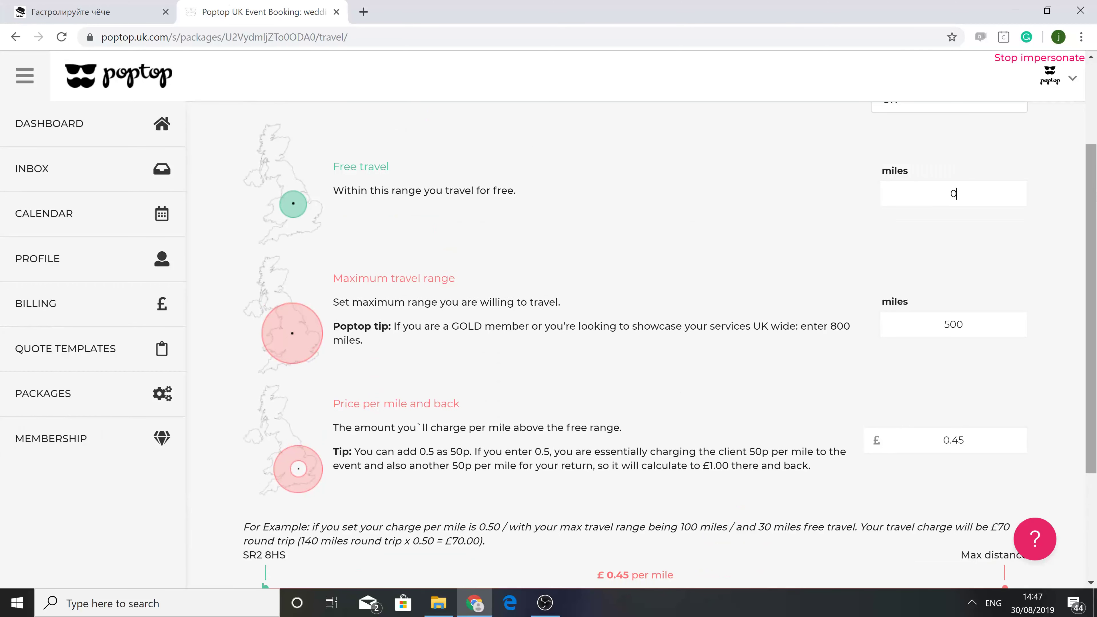
type("60")
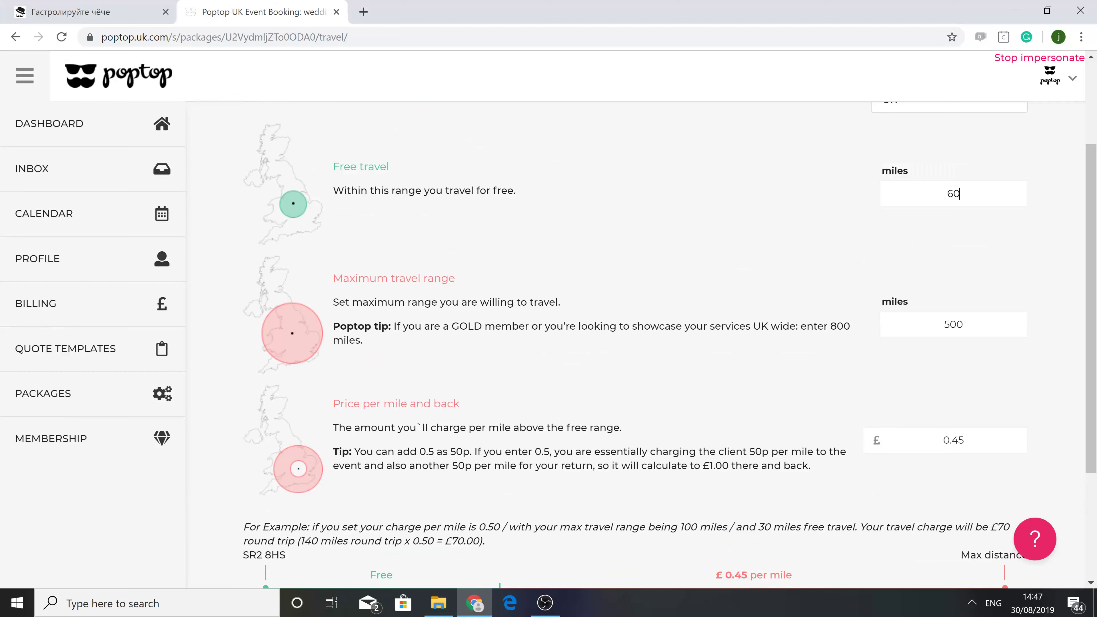
Set the maximum travel range to 150 miles and save the travel settings to continue to the deposit
key("ctrl+a")
type("1")
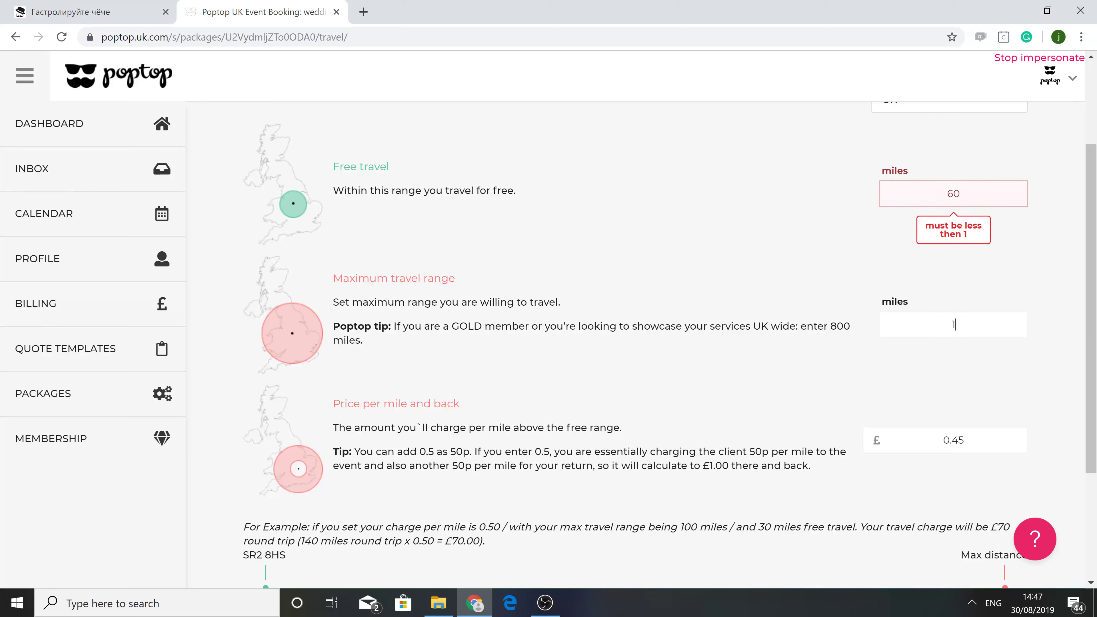
type("50")
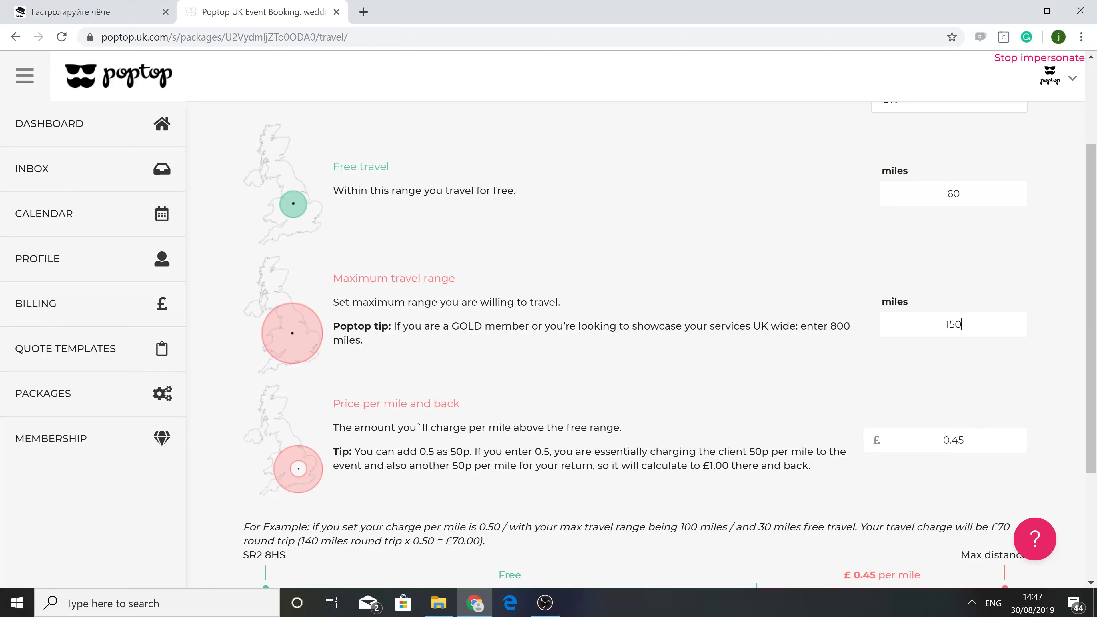
scroll(884, 415, "down", 3)
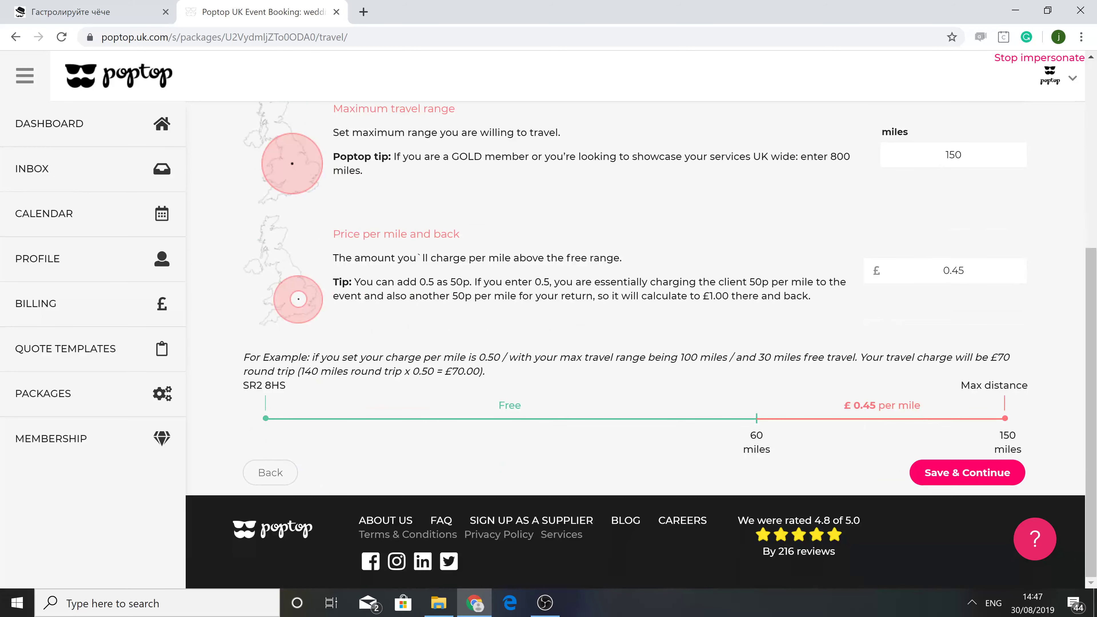
left_click_drag(966, 270, 942, 270)
left_click(1036, 311)
left_click(1001, 473)
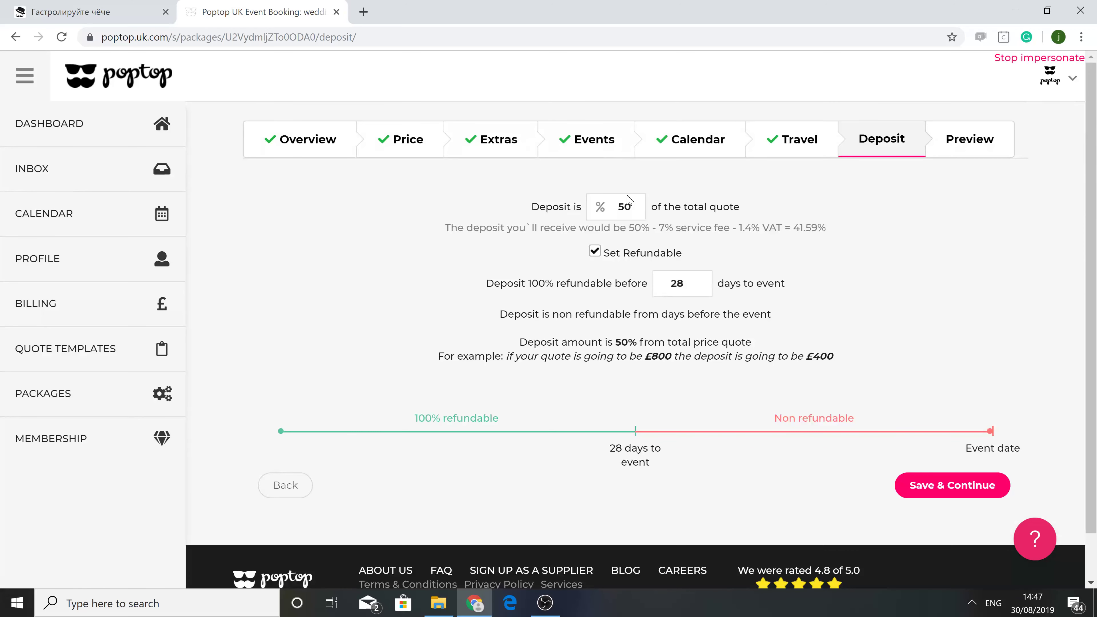
Set the deposit to 20% of the total quote, fully refundable before 7 days to the event, and save it
double_click(624, 207)
type("20")
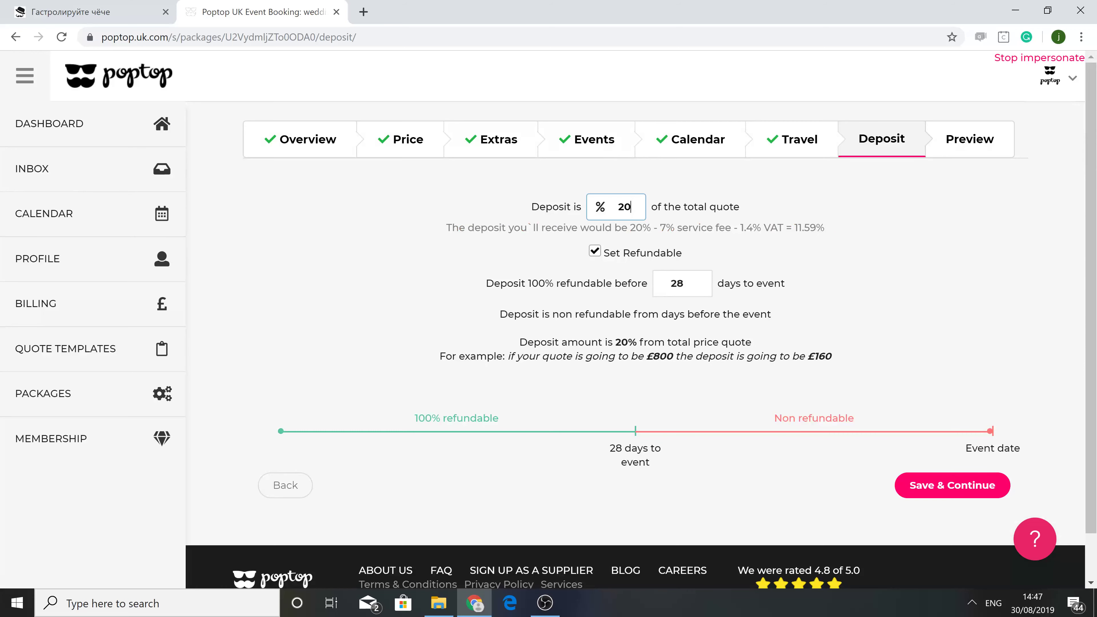
left_click(594, 252)
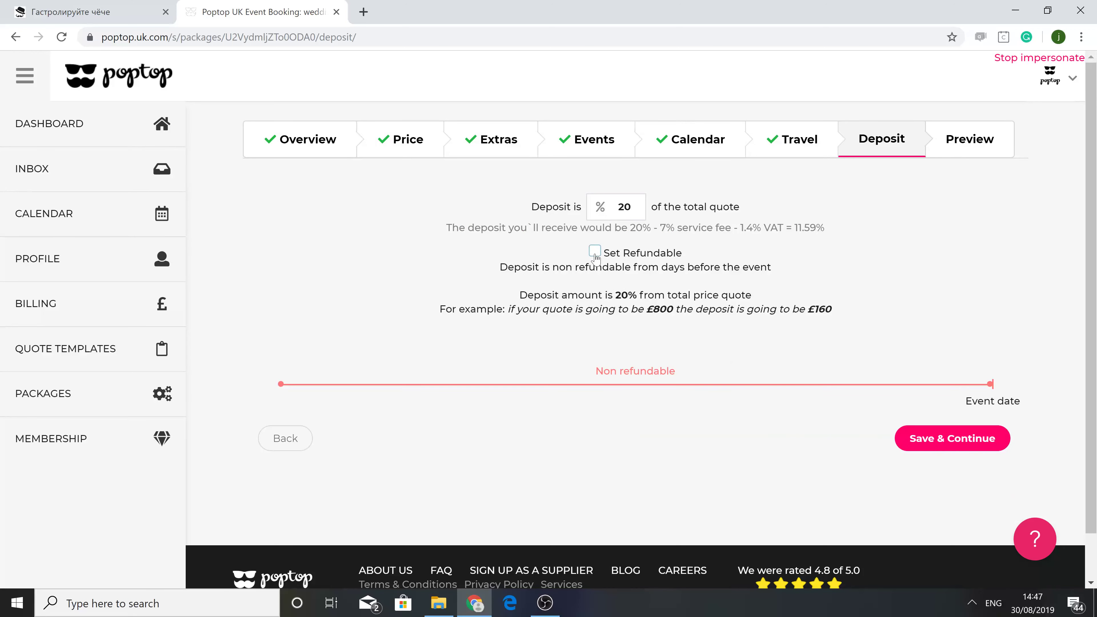
left_click(594, 257)
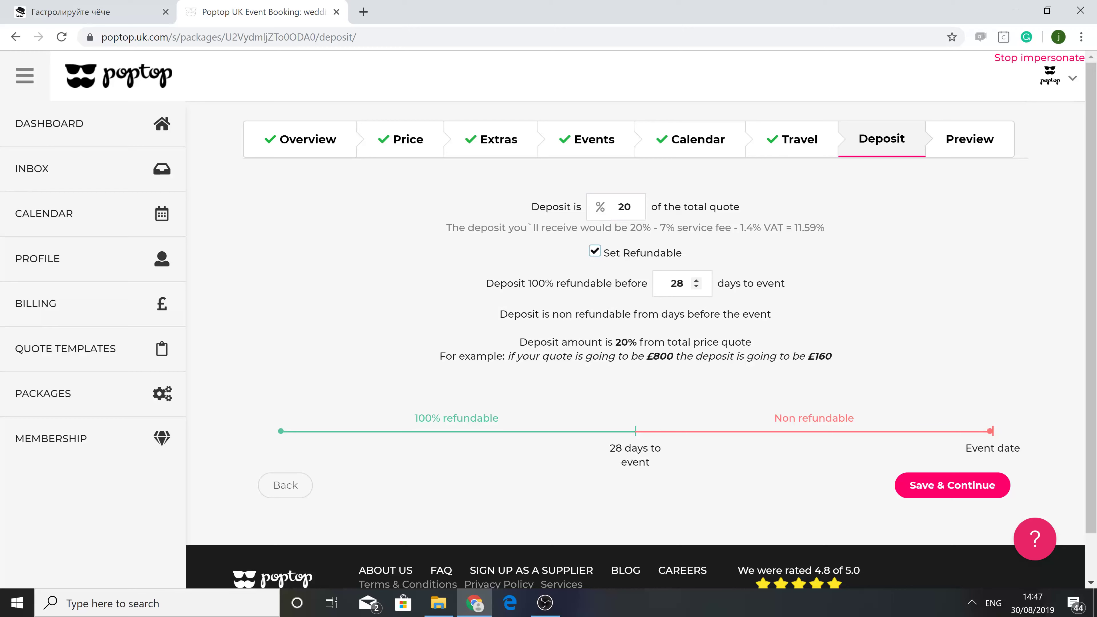
key("Tab")
type("7")
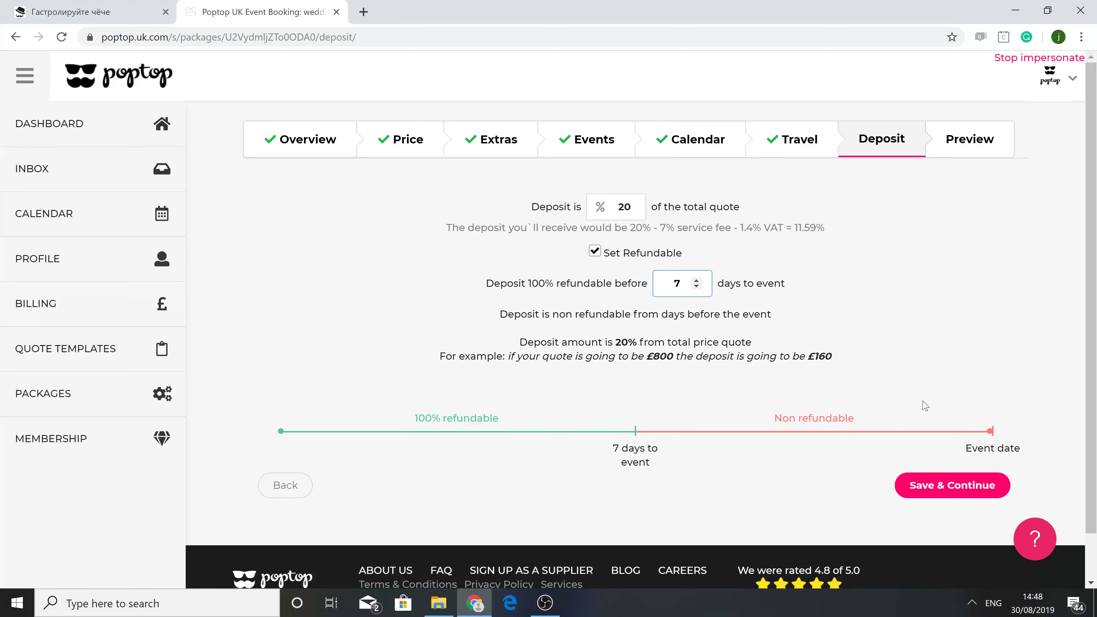
left_click(948, 486)
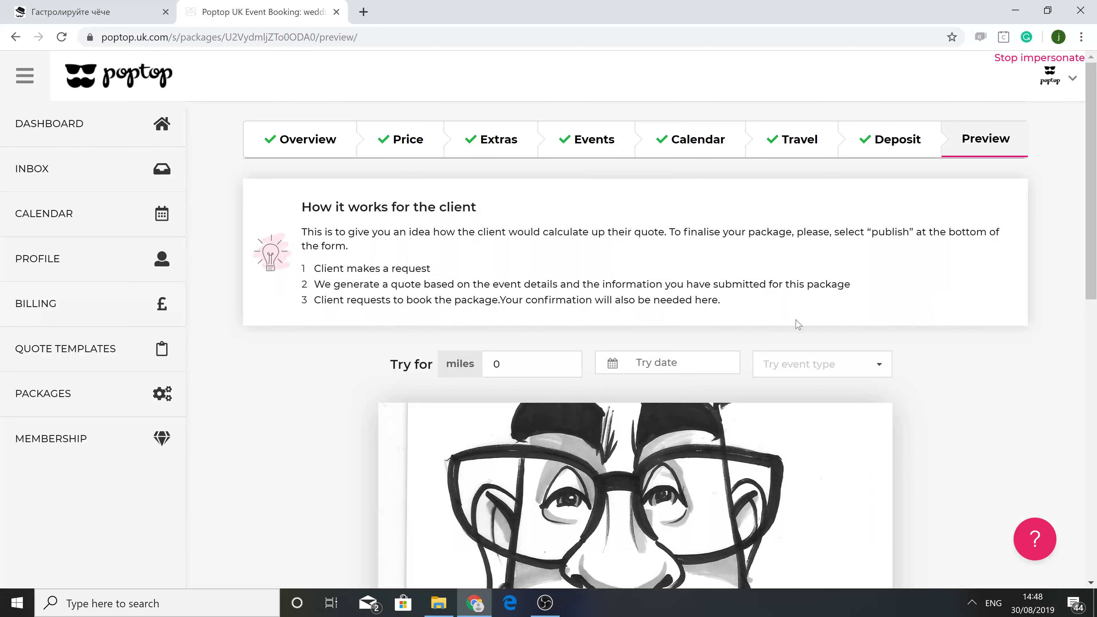
Try the client quote preview for 150 miles, the date 09/02/2019 and the Stag Party event type
scroll(808, 318, "down", 5)
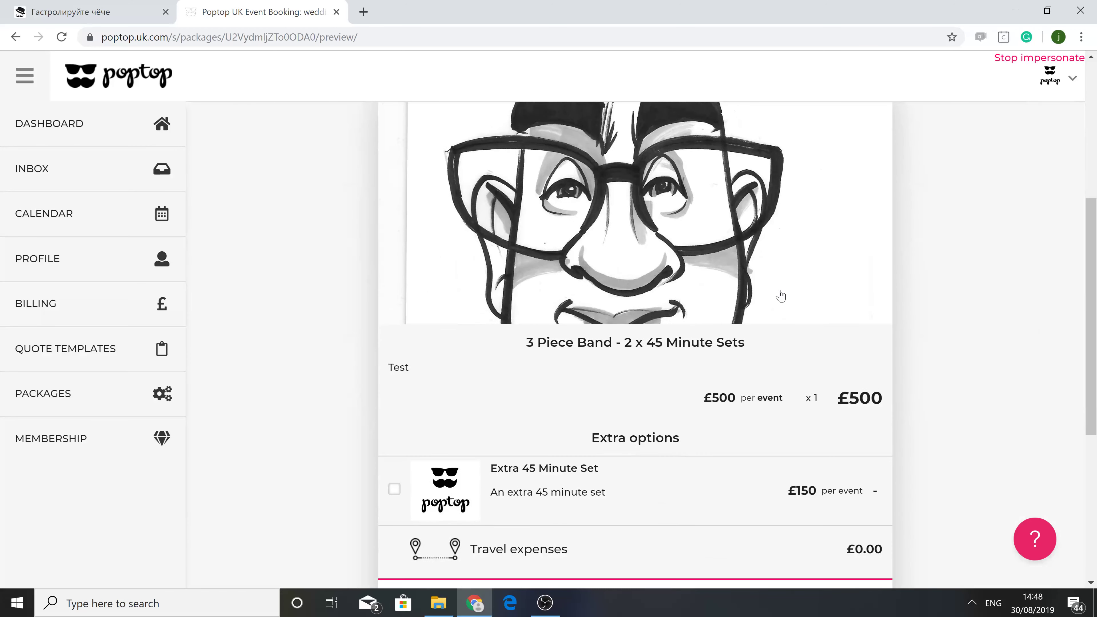
scroll(779, 294, "up", 5)
left_click(501, 359)
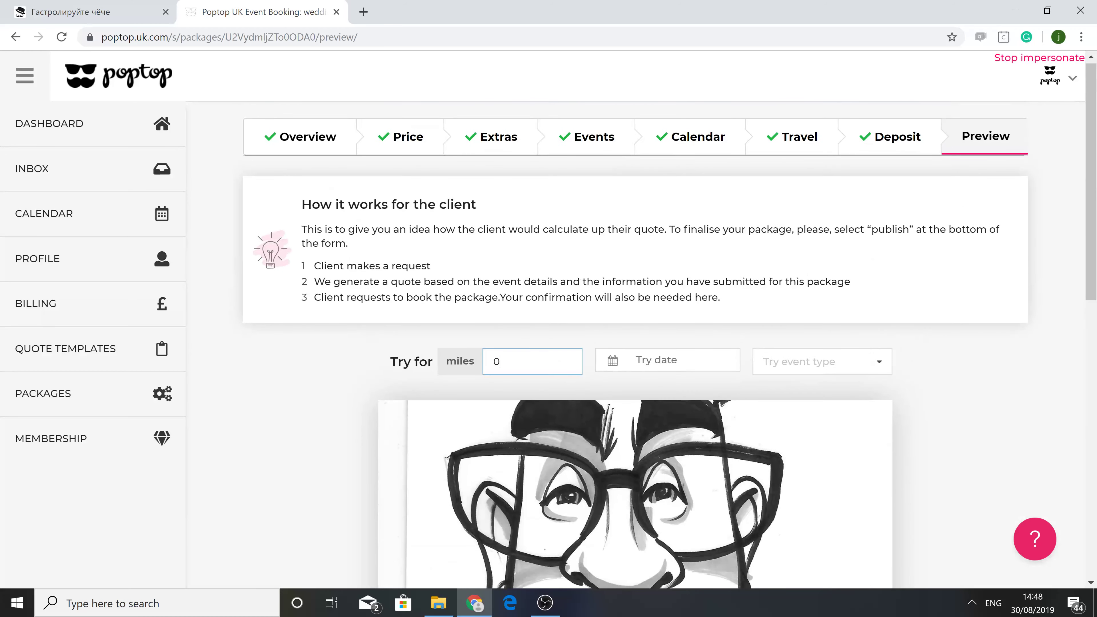
key("BackSpace")
type("15")
left_click(613, 361)
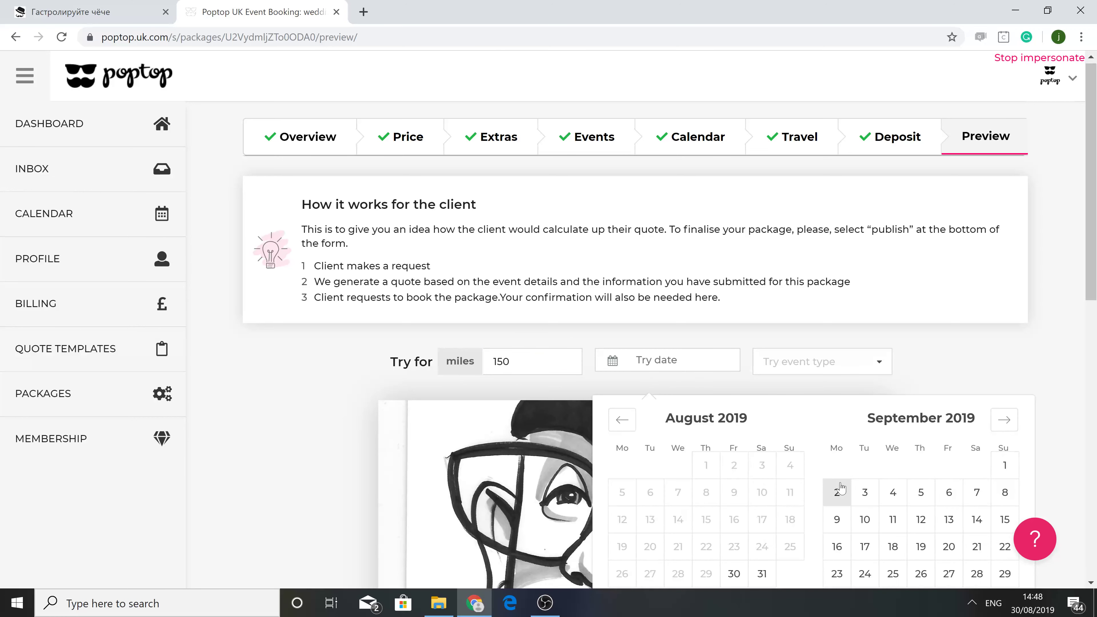
left_click(836, 492)
left_click(826, 368)
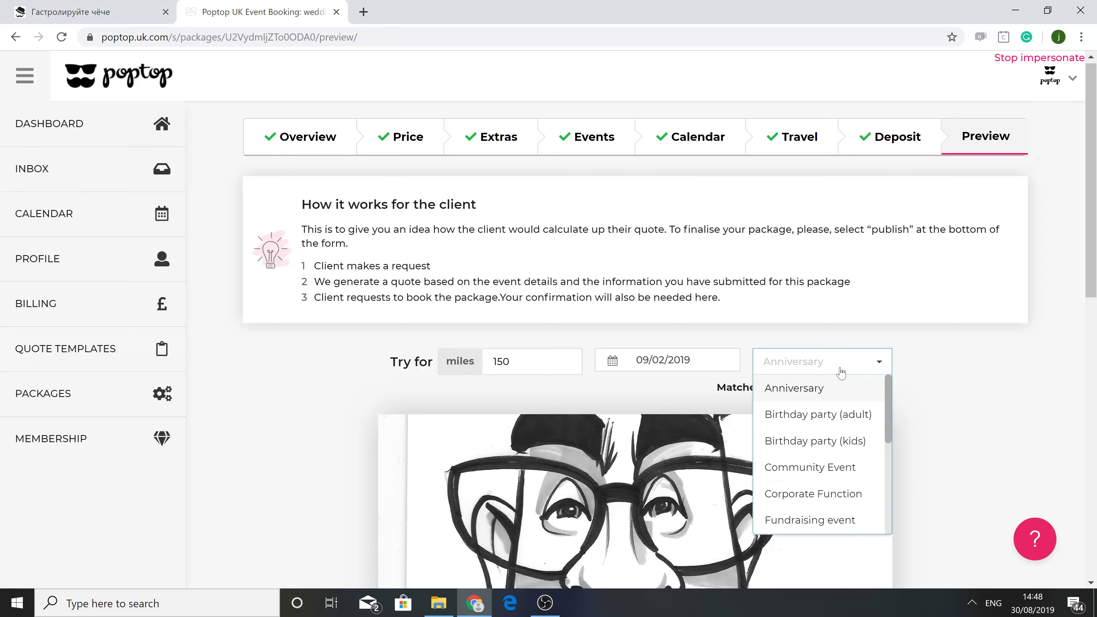
scroll(847, 444, "down", 5)
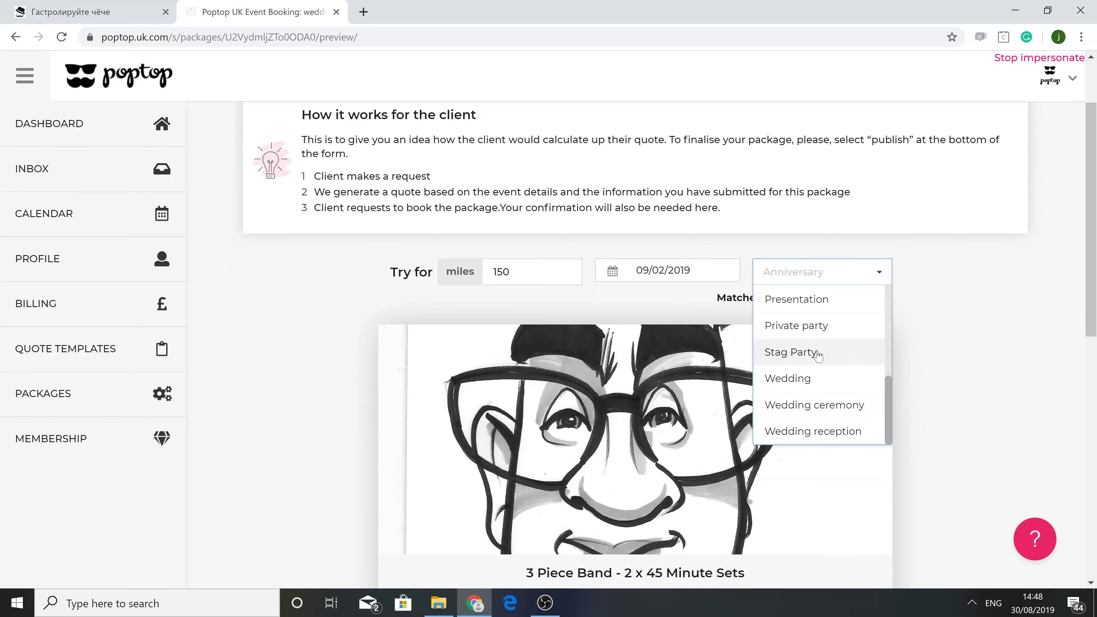
left_click(820, 358)
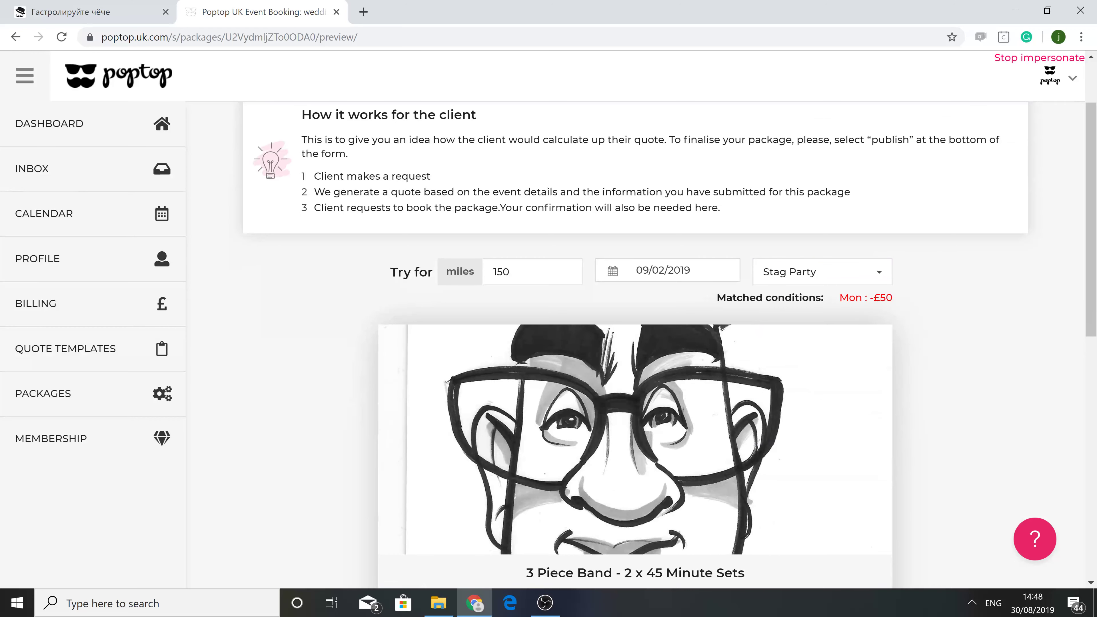
Examine the preview's package images and the quote's price, travel expenses, total and deposit
scroll(869, 362, "down", 5)
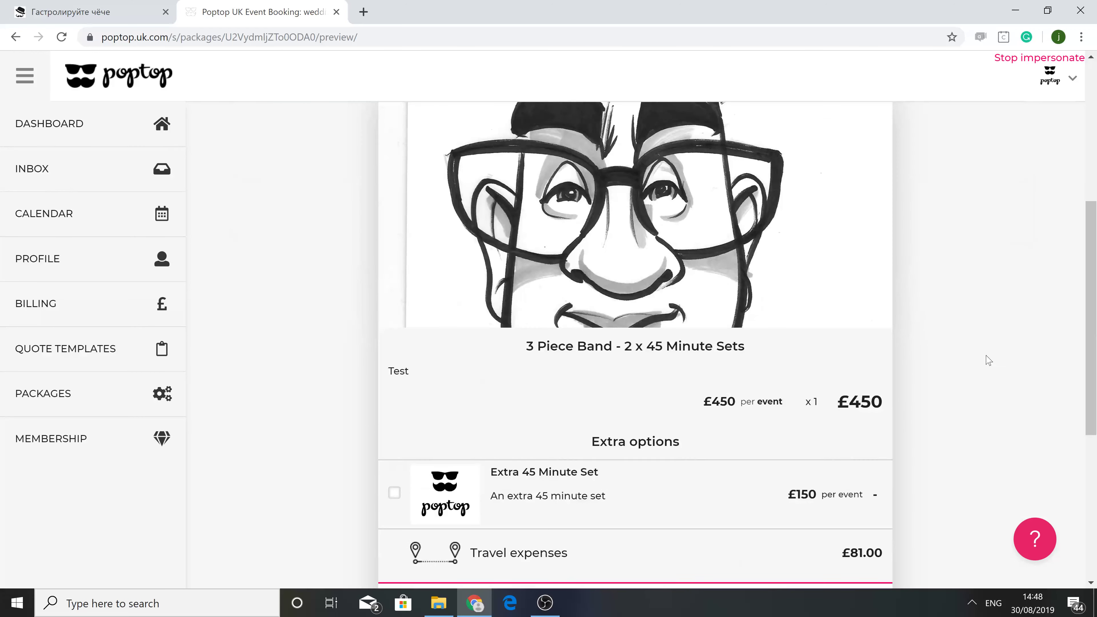
scroll(931, 393, "down", 1)
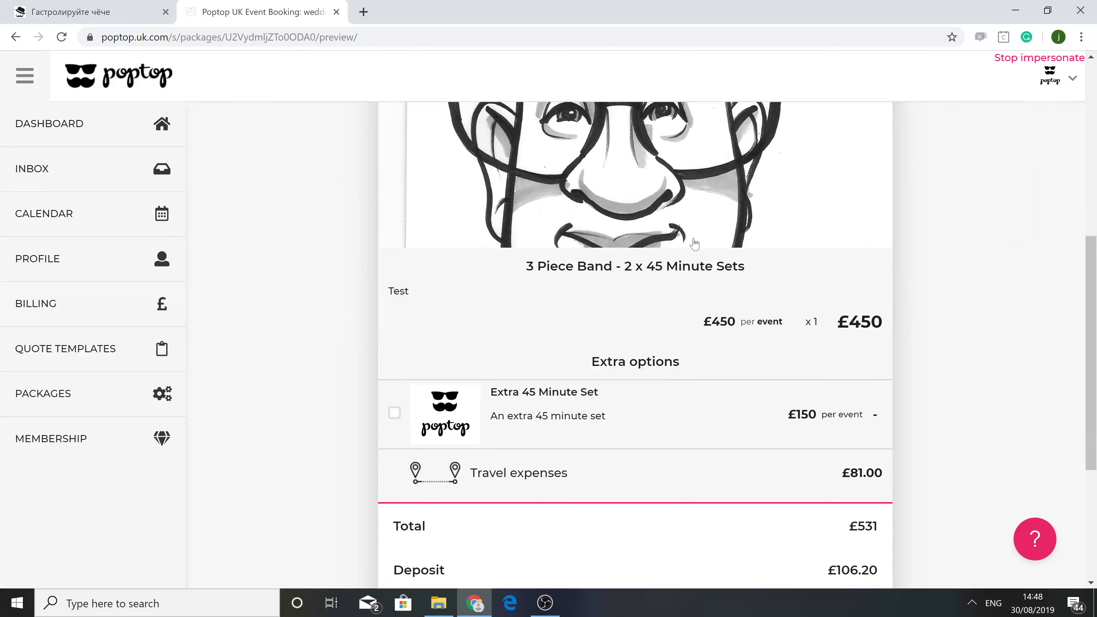
left_click(845, 269)
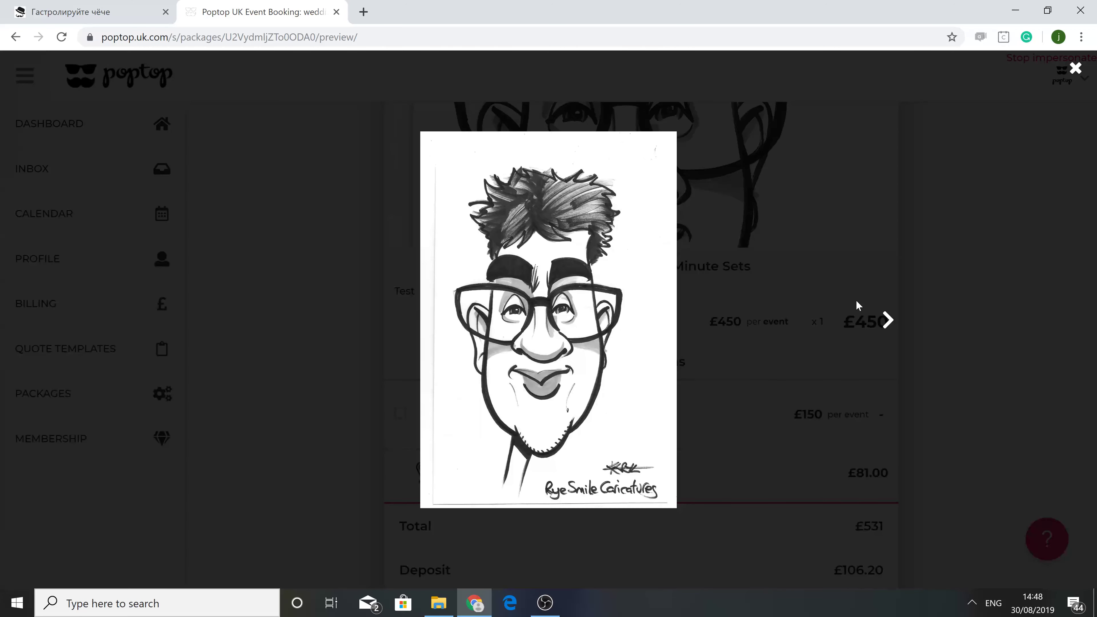
left_click(886, 321)
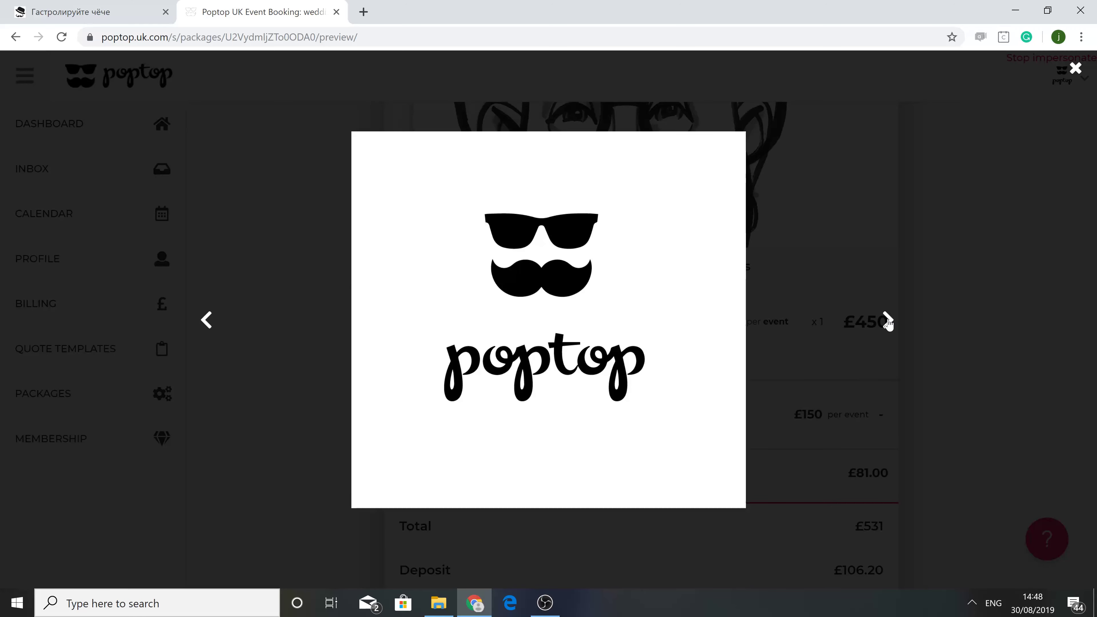
left_click(962, 328)
scroll(734, 367, "down", 6)
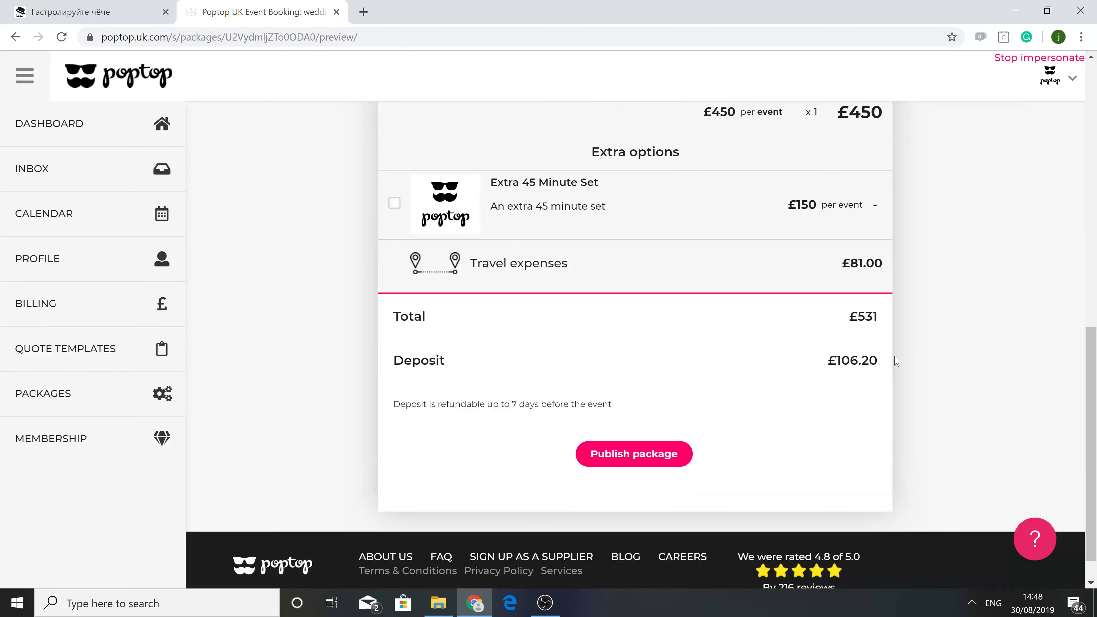
scroll(999, 377, "up", 4)
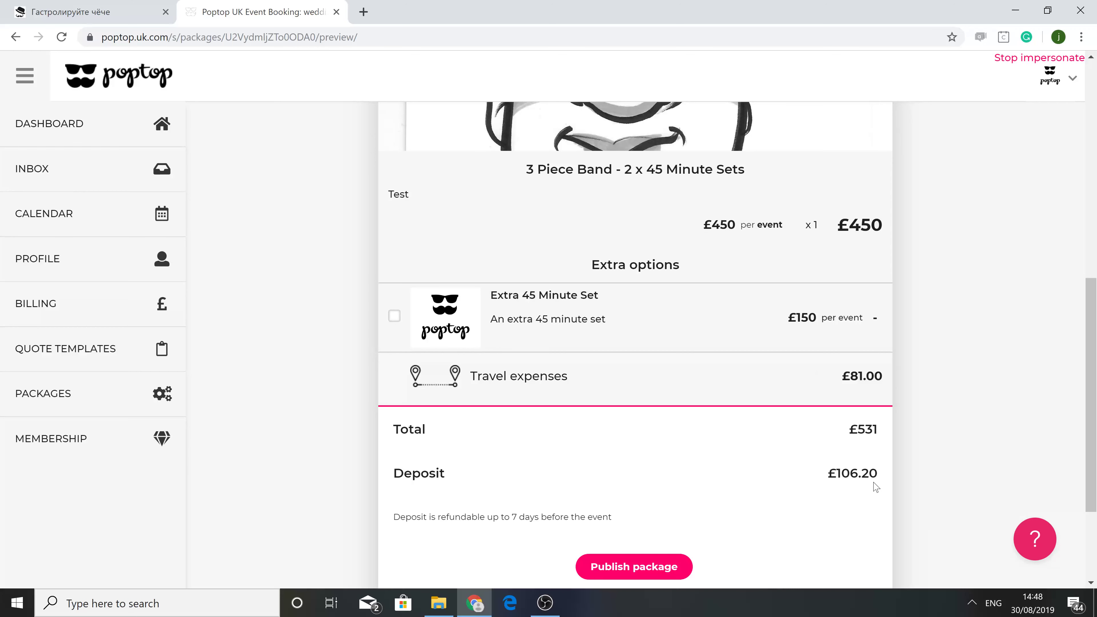
Include the Extra 45 Minute Set in the preview quote, publish the package and check its entry in the package list
left_click(395, 317)
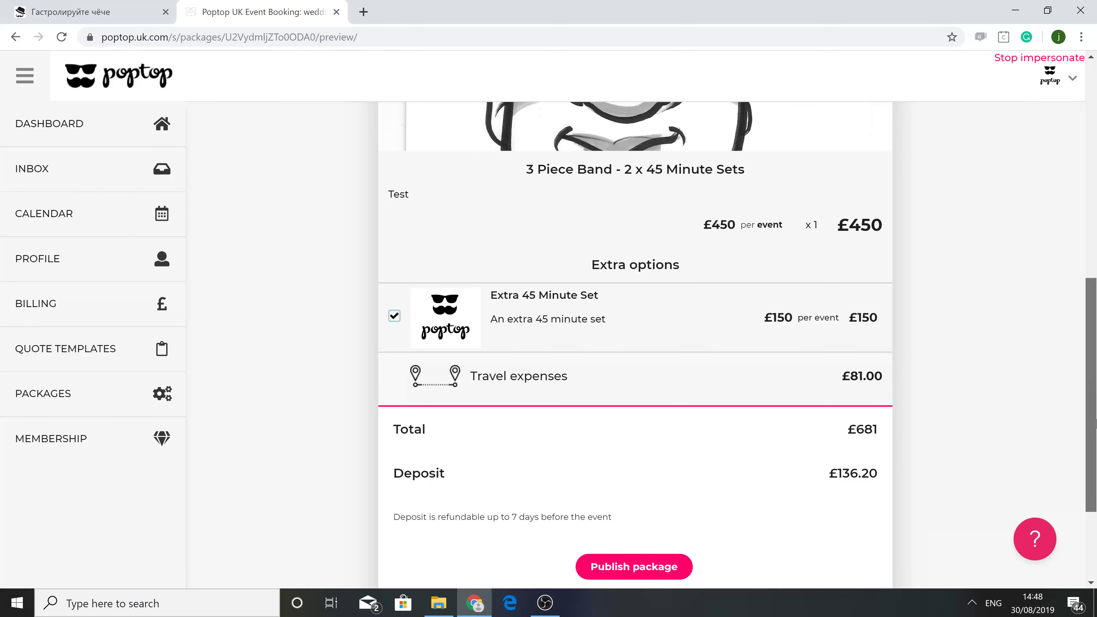
scroll(1094, 426, "down", 2)
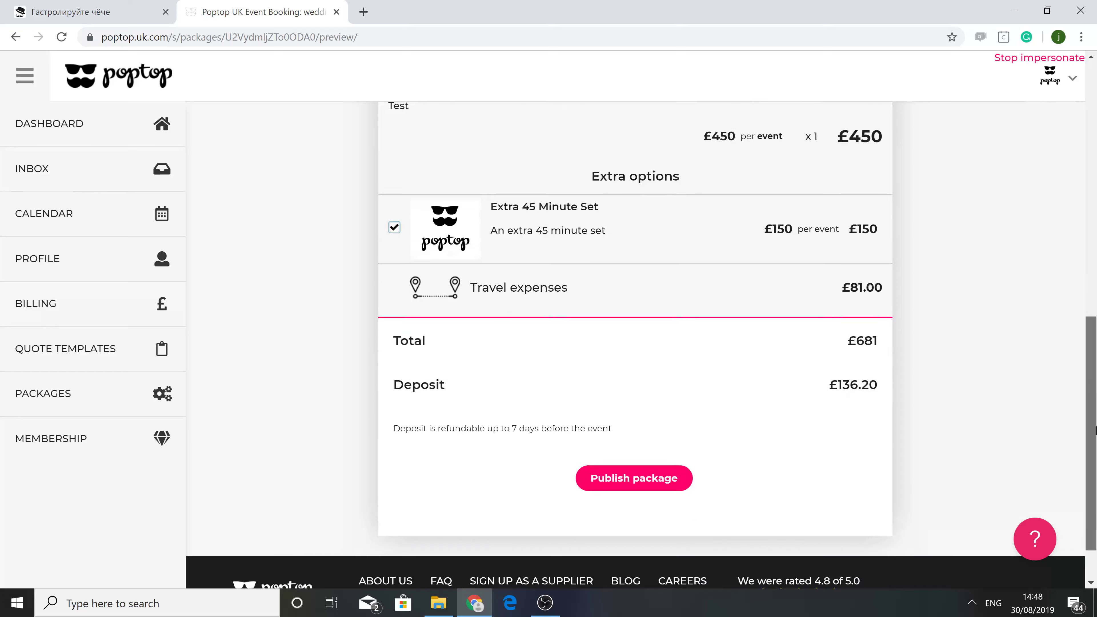
left_click(669, 470)
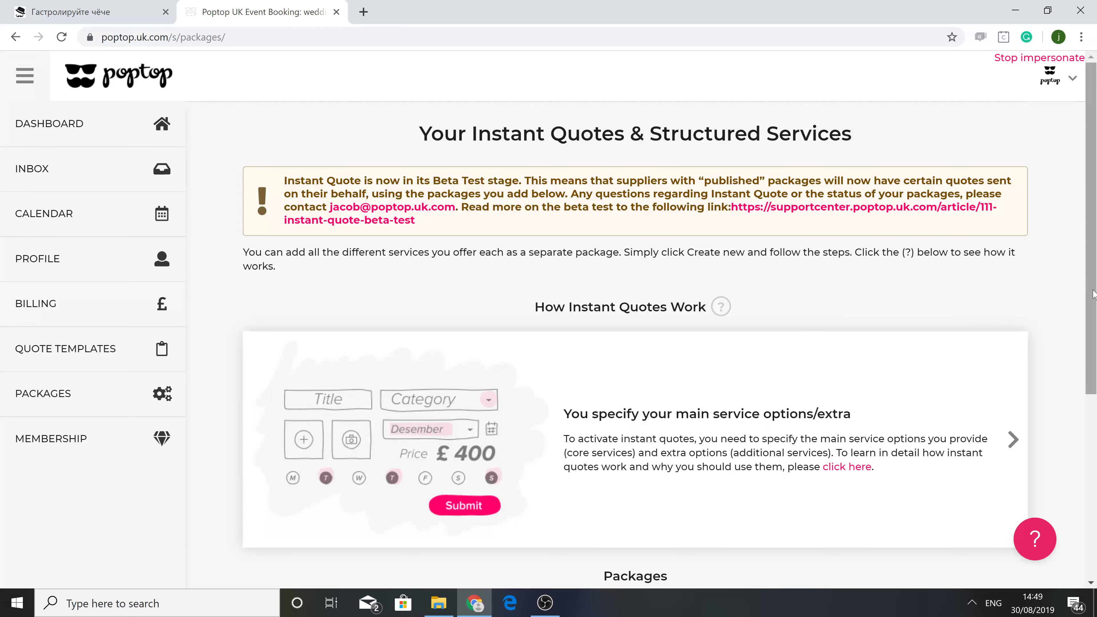
scroll(1091, 308, "down", 5)
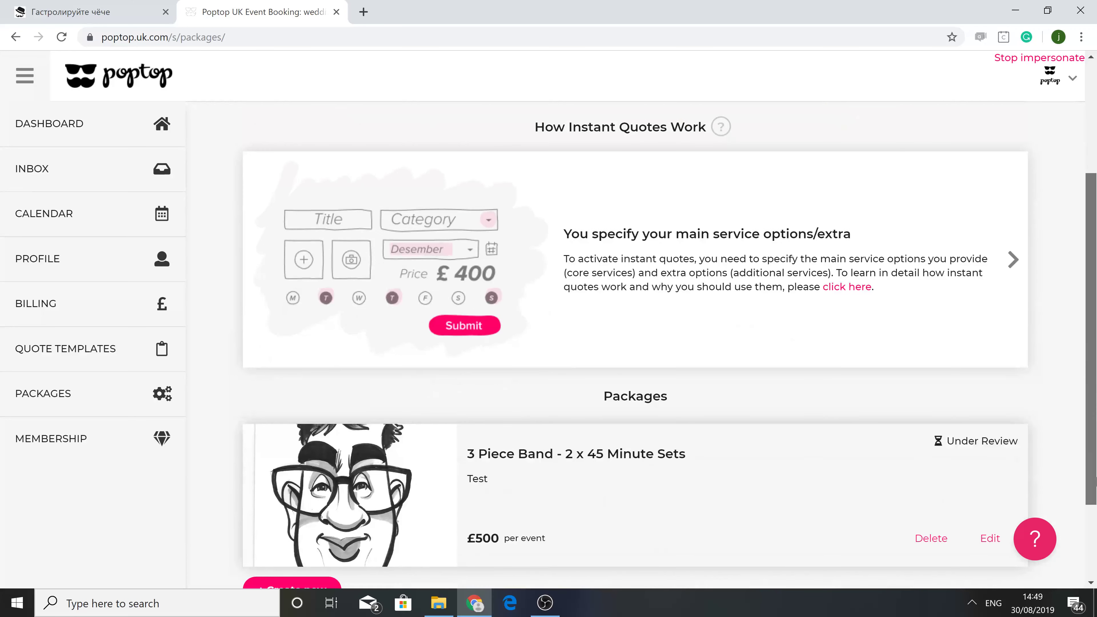